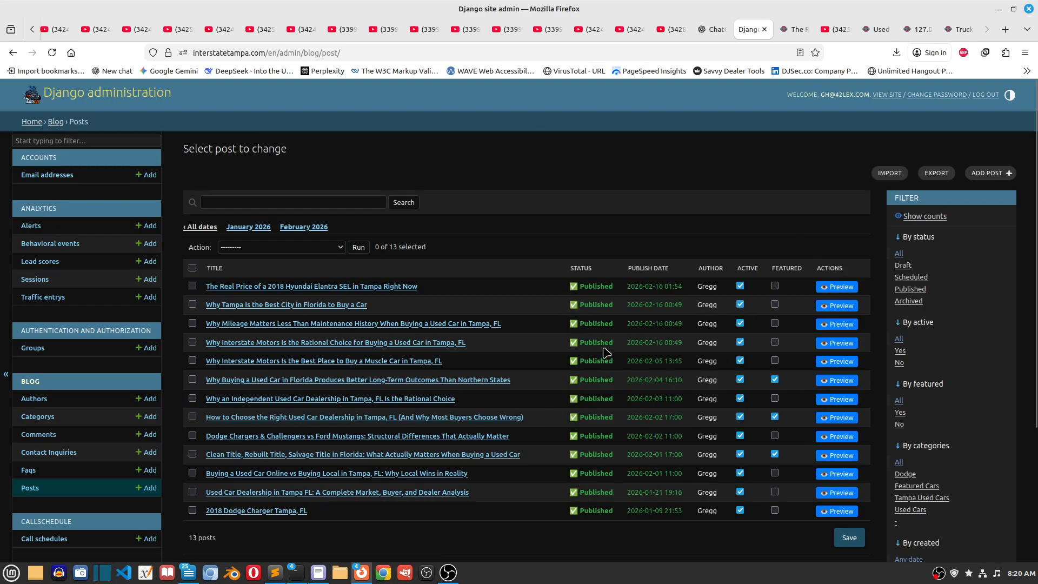
Step: Start a new blog post titled "ther" with the listed author assigned, and look at the form for adding another author
click(990, 174)
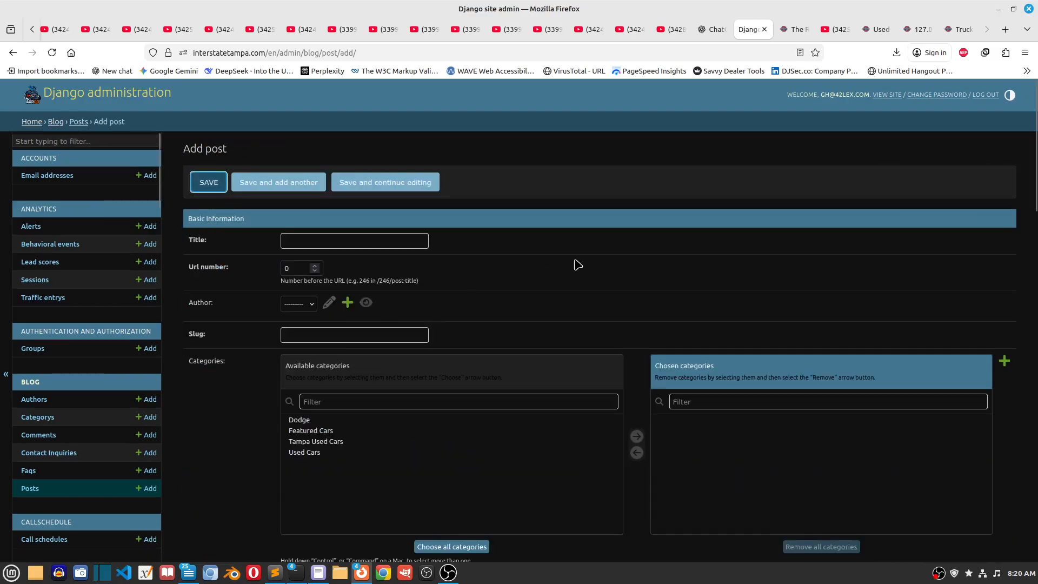
click(315, 241)
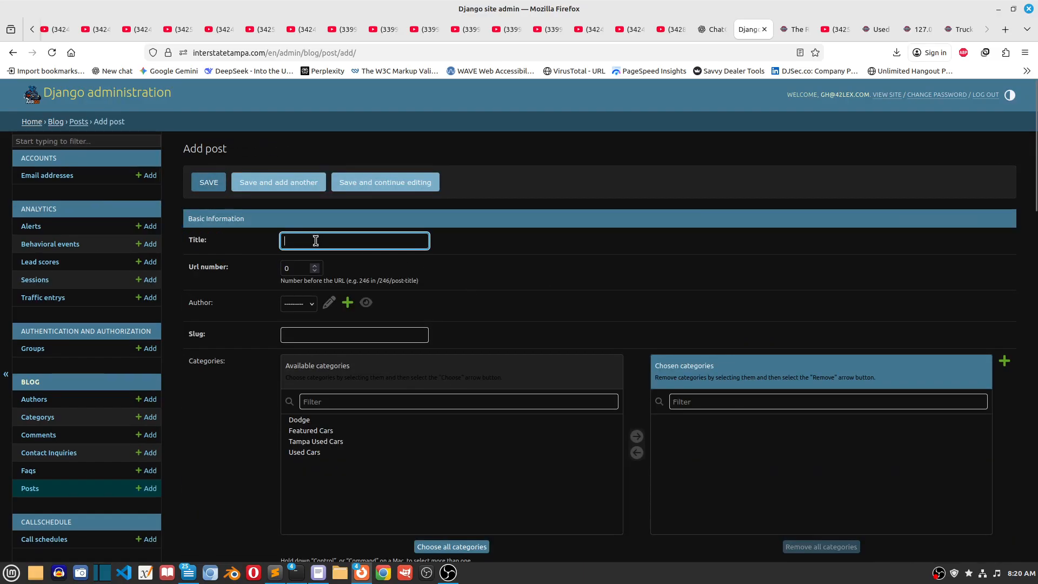
text(ther)
scroll(334, 270, down, 2)
click(298, 242)
click(296, 270)
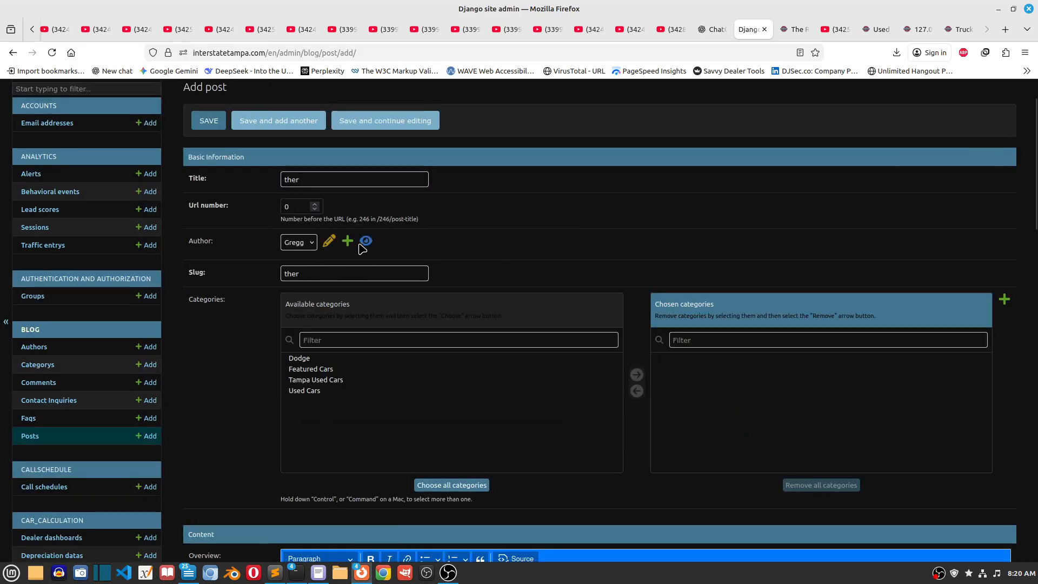
click(348, 241)
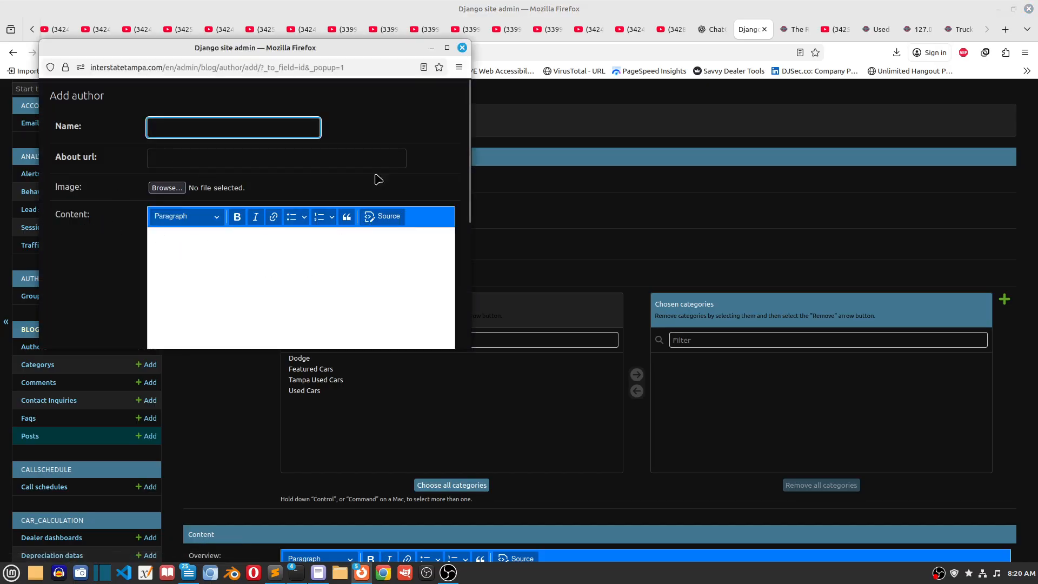
click(462, 47)
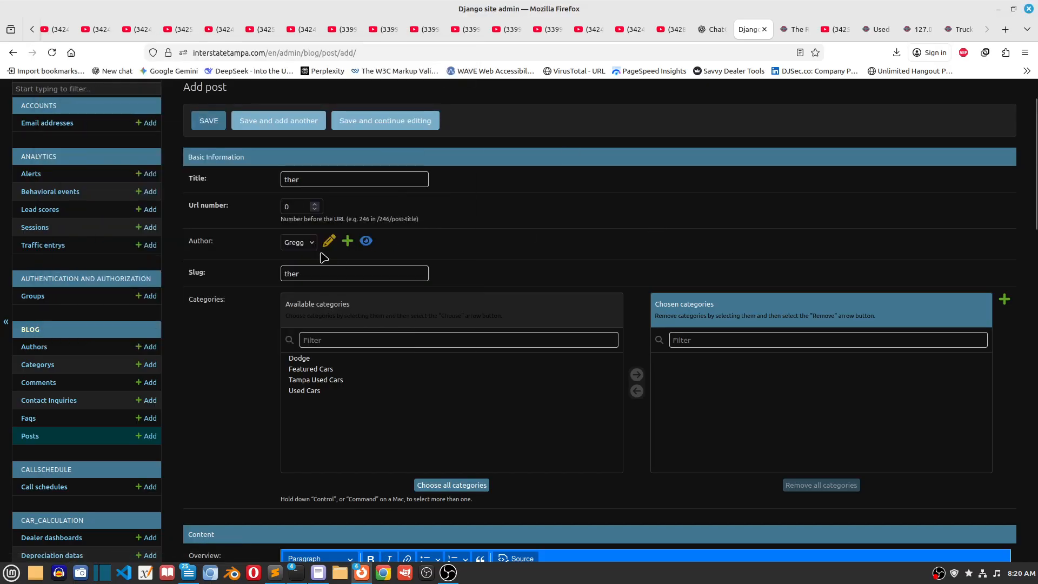
Step: Highlight Dodge among the post's available categories, and open the blog's list of categories
scroll(447, 356, down, 2)
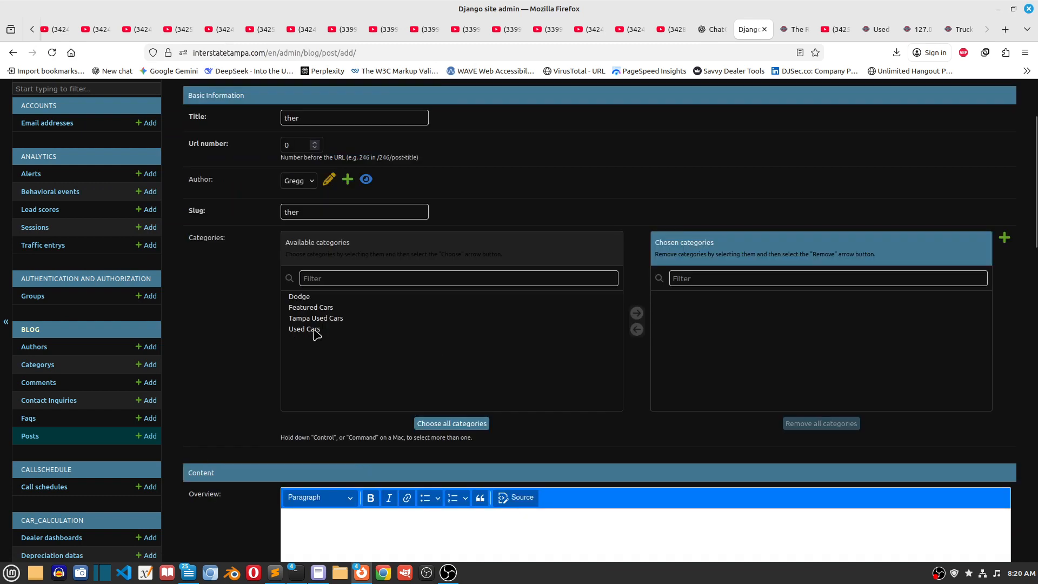
click(303, 298)
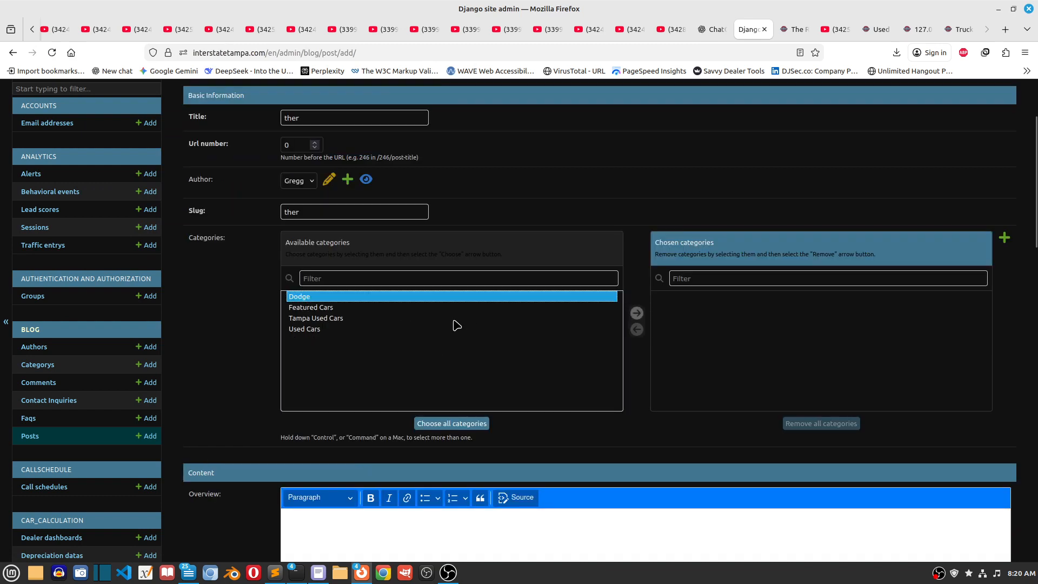
click(38, 367)
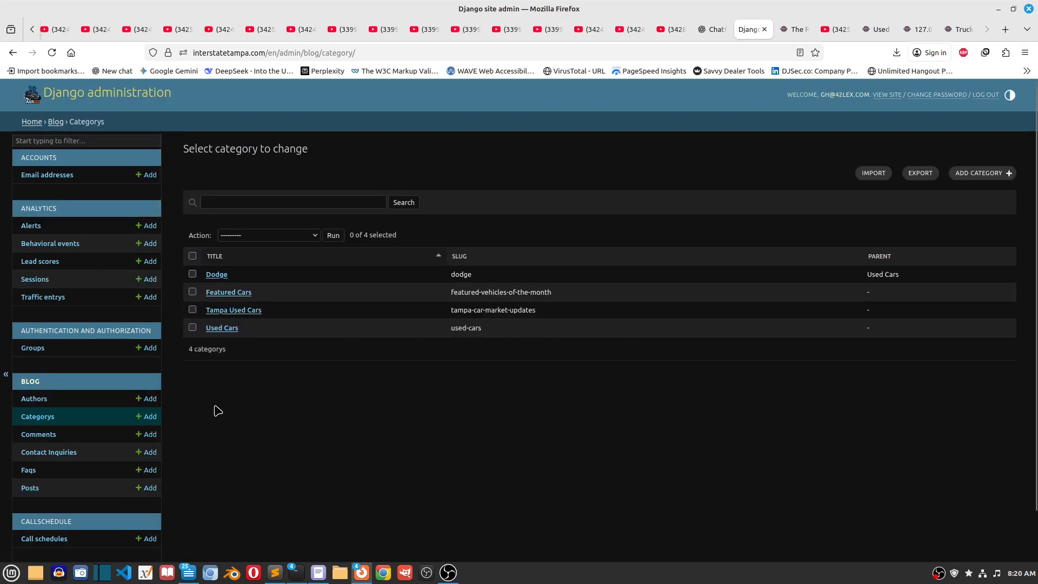
Step: Return to the blog posts and start a new post titled "sdf" with the listed author assigned
click(30, 488)
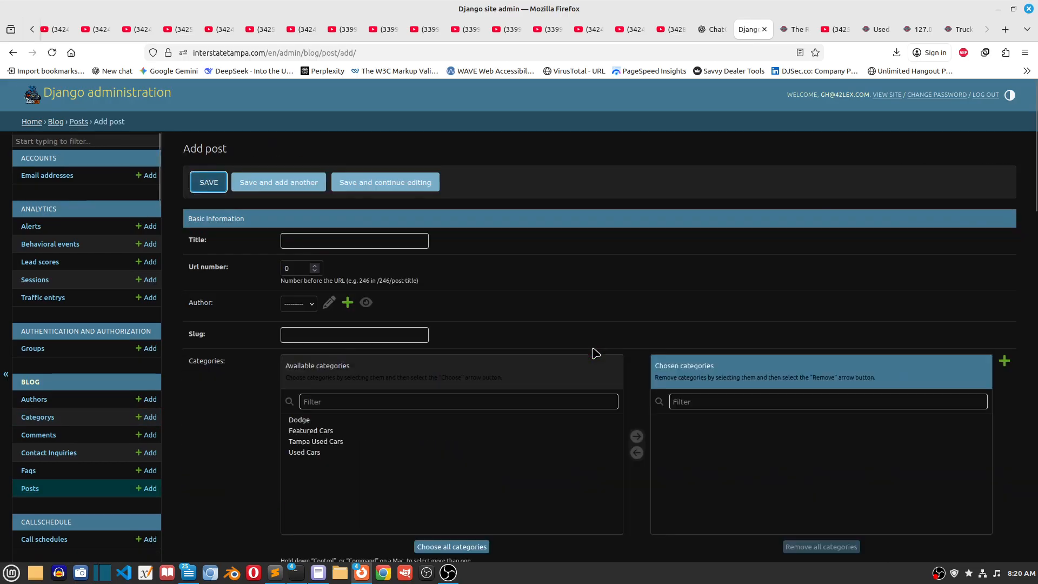
click(342, 245)
text(sdf)
click(307, 304)
click(305, 334)
scroll(378, 362, down, 2)
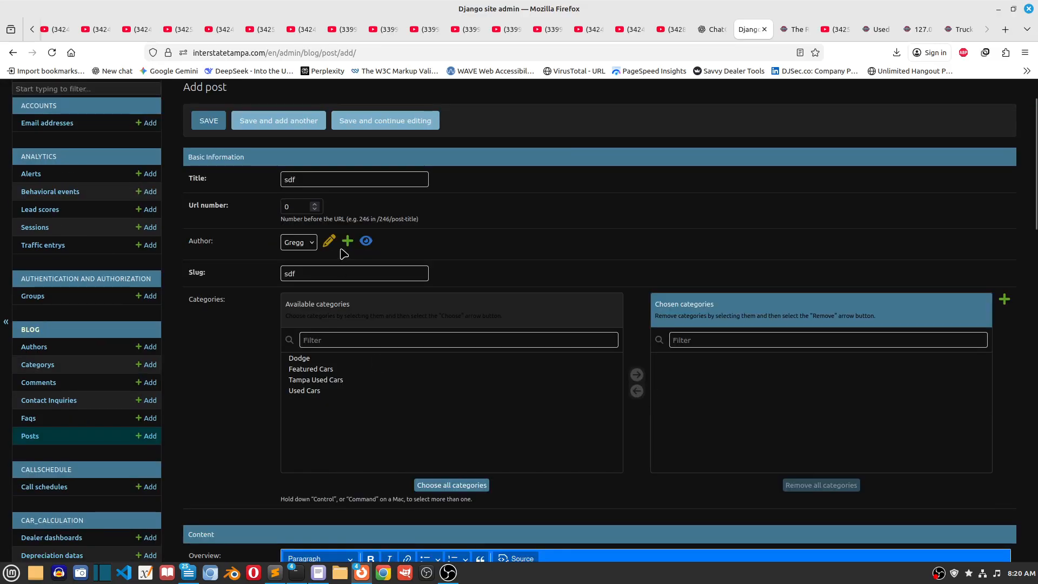
Step: Change the new post's title to "the used car"
double_click(308, 275)
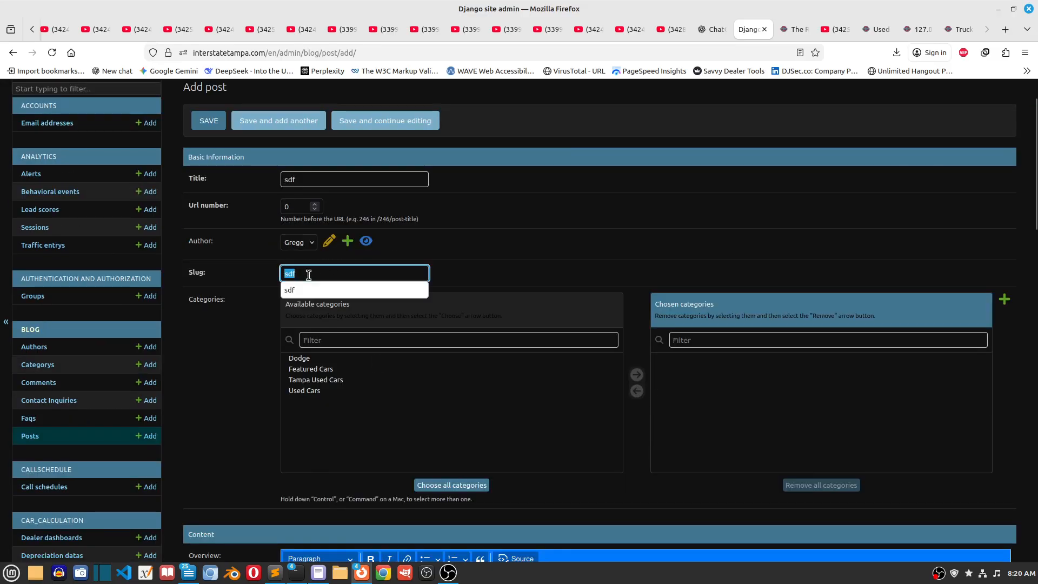
click(432, 249)
click(296, 179)
key(ctrl+a)
text(the use)
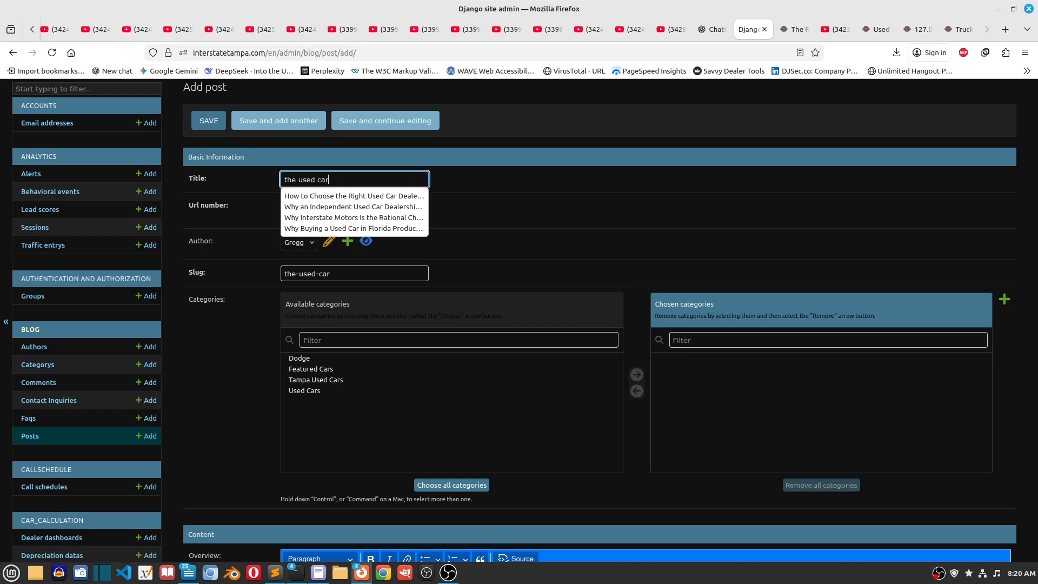
click(391, 269)
Step: Enter placeholder text starting with "dfg" in the post's Overview and "yhjs isdsdfkgñl jsdflk gjsdfñlg" in its Content
scroll(351, 275, down, 3)
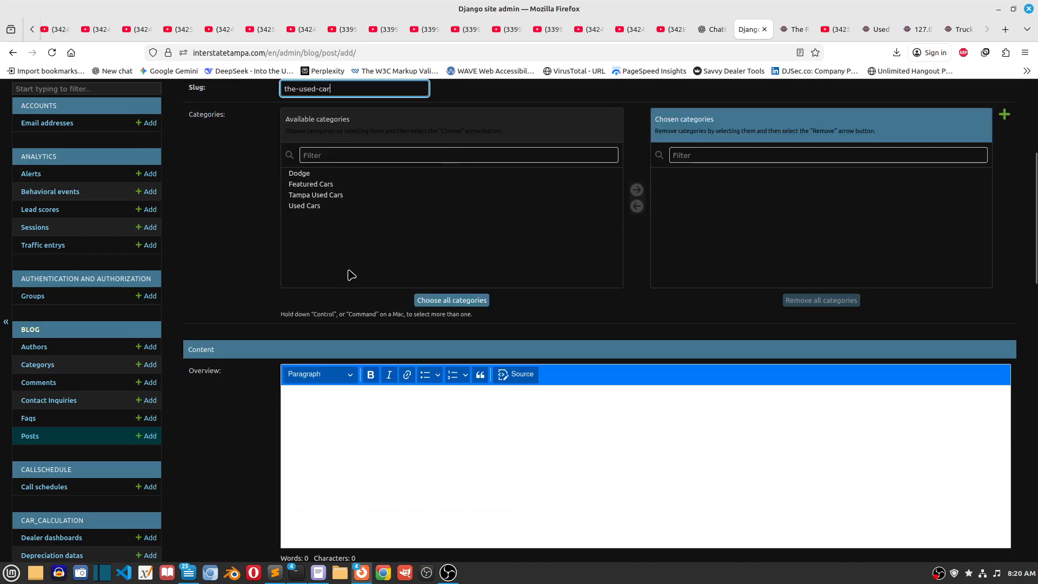
scroll(410, 354, down, 2)
click(411, 354)
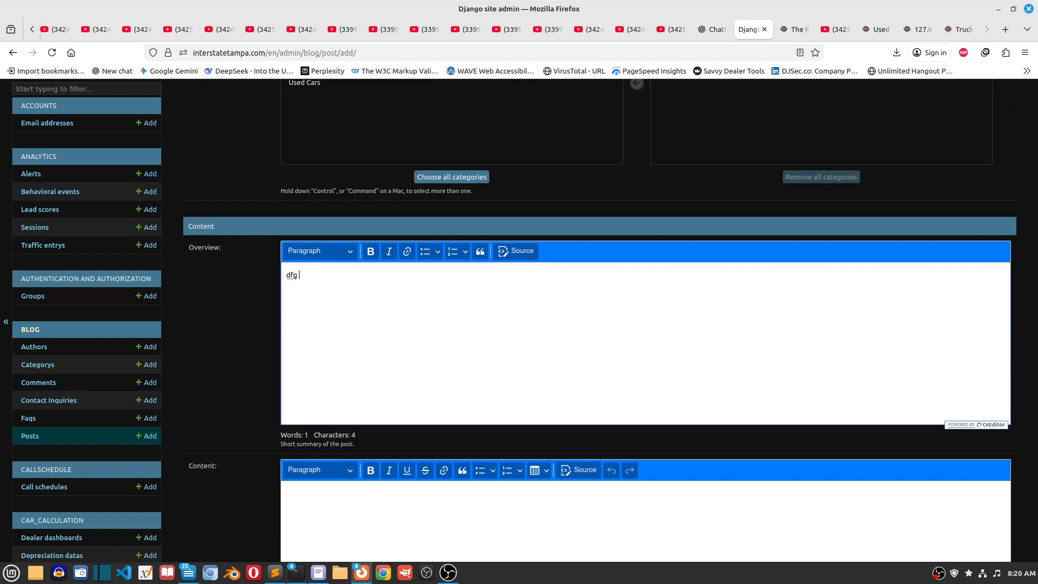
scroll(521, 396, down, 5)
click(480, 243)
text(yhjs isdsdfkgñl isdflk gjsdfñlg)
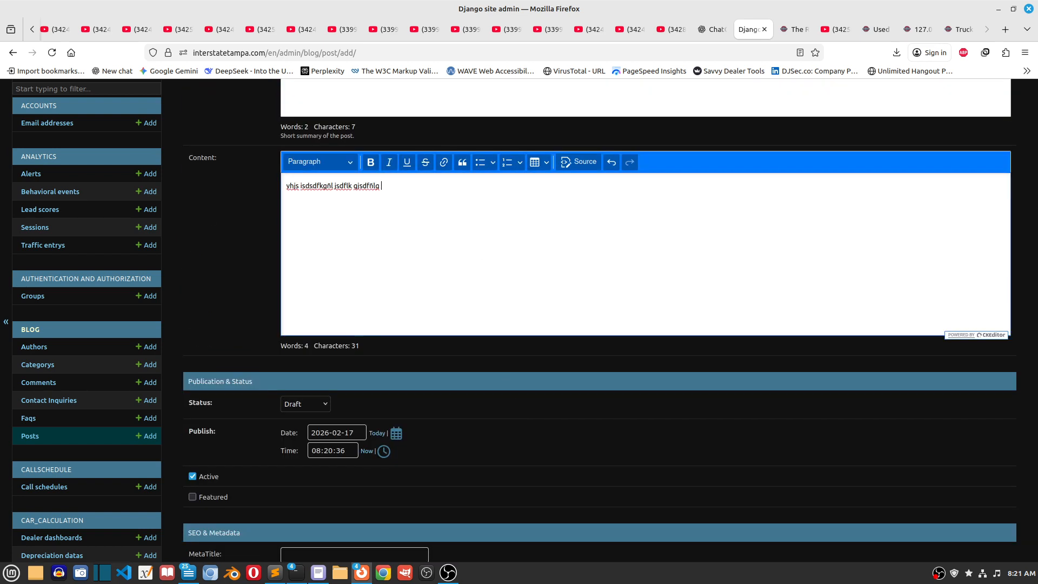
Step: Make the last word of the Content text bold and format its line as Heading 1
double_click(366, 185)
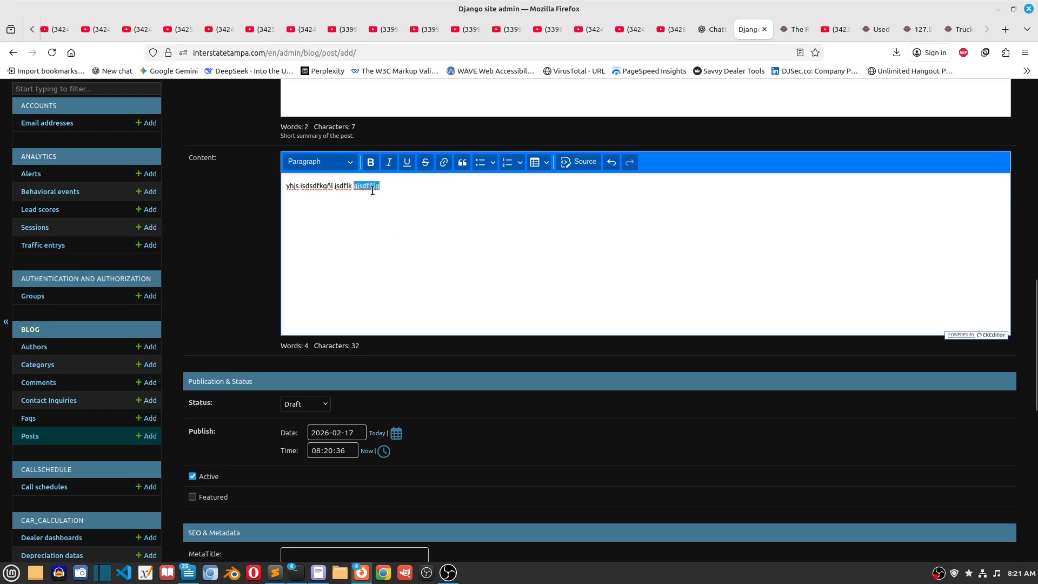
key(ctrl+b)
click(333, 189)
drag(338, 187, 286, 187)
click(317, 162)
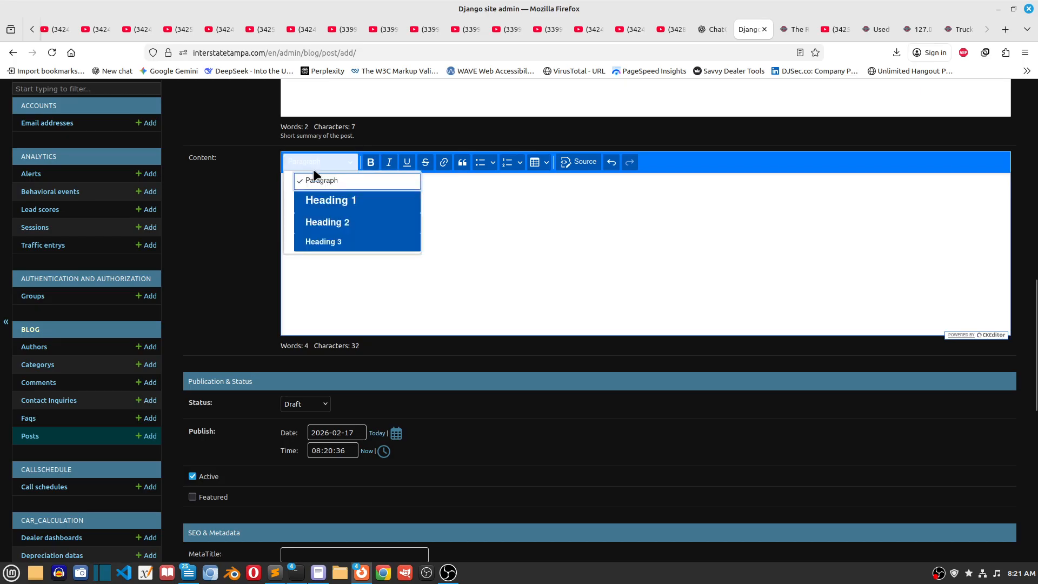
click(313, 201)
Step: Open the link settings for the last word, "gjsdfñlg", in the Content text
double_click(381, 192)
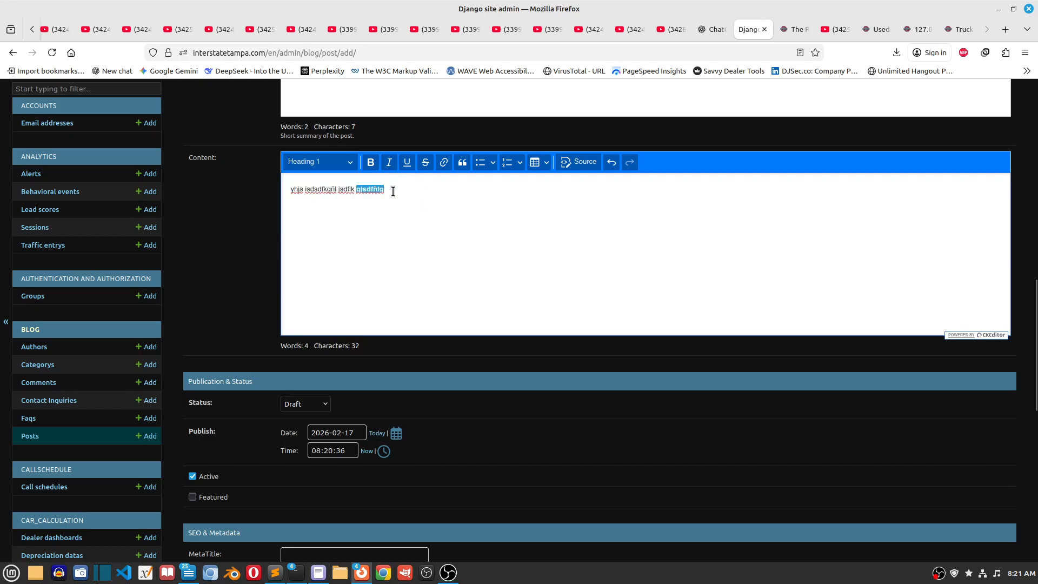
click(444, 163)
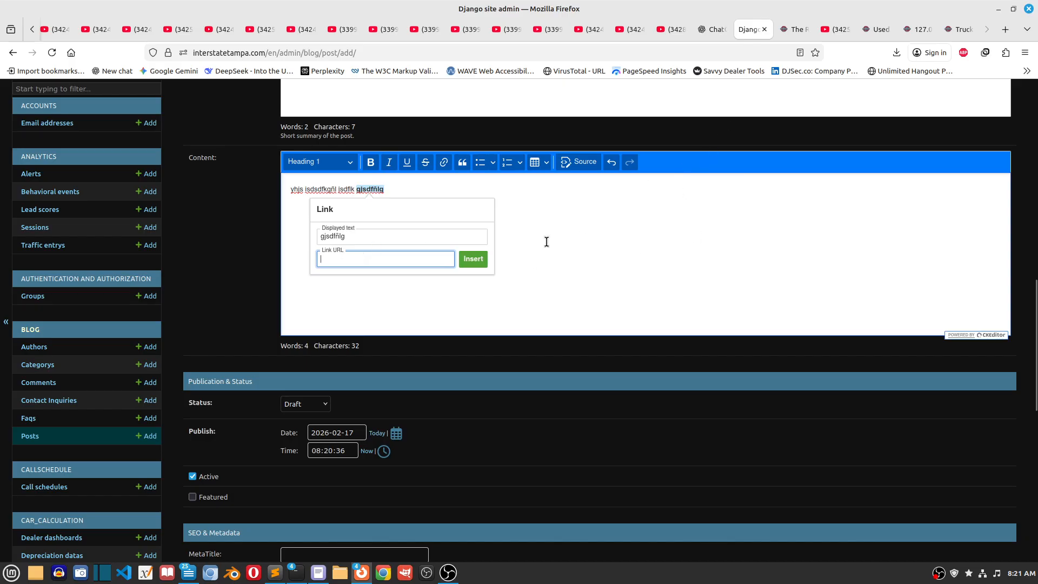
Step: Review the published 2018 Hyundai Elantra article on the local site, and go to the second page of the blog list
click(784, 24)
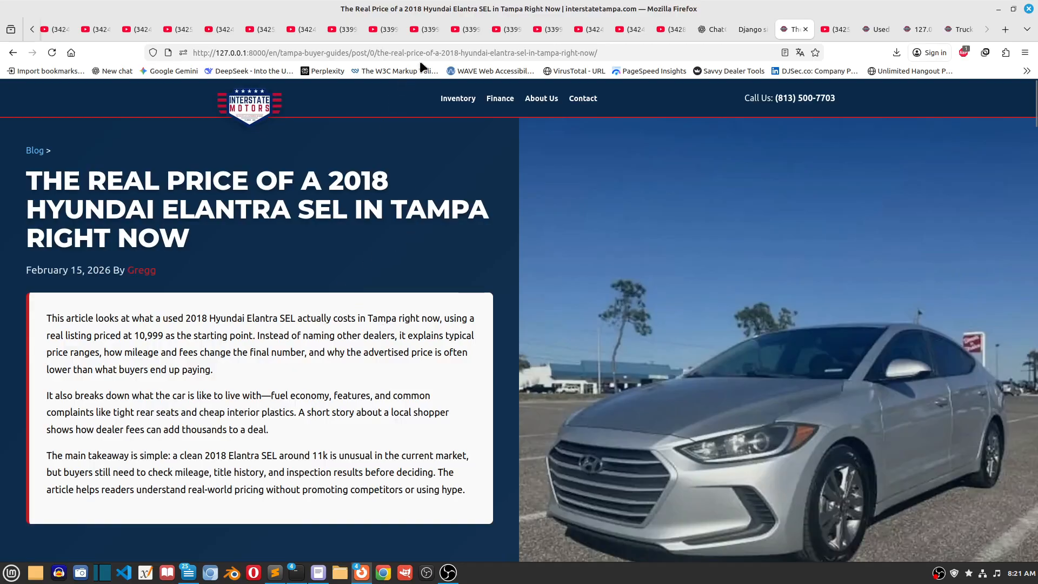
scroll(672, 317, down, 5)
scroll(546, 317, down, 5)
scroll(546, 317, up, 10)
click(13, 53)
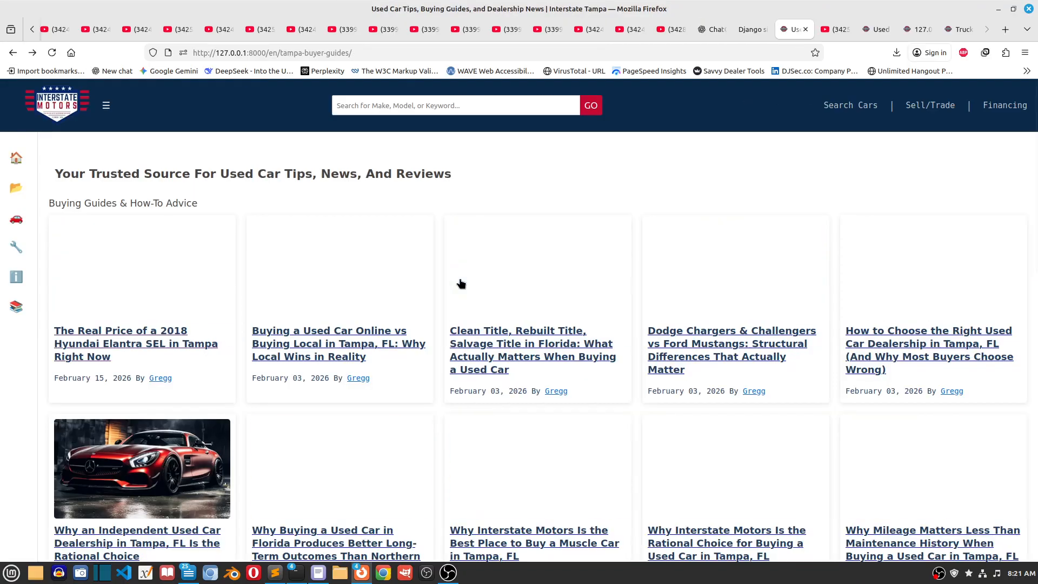
scroll(658, 369, down, 5)
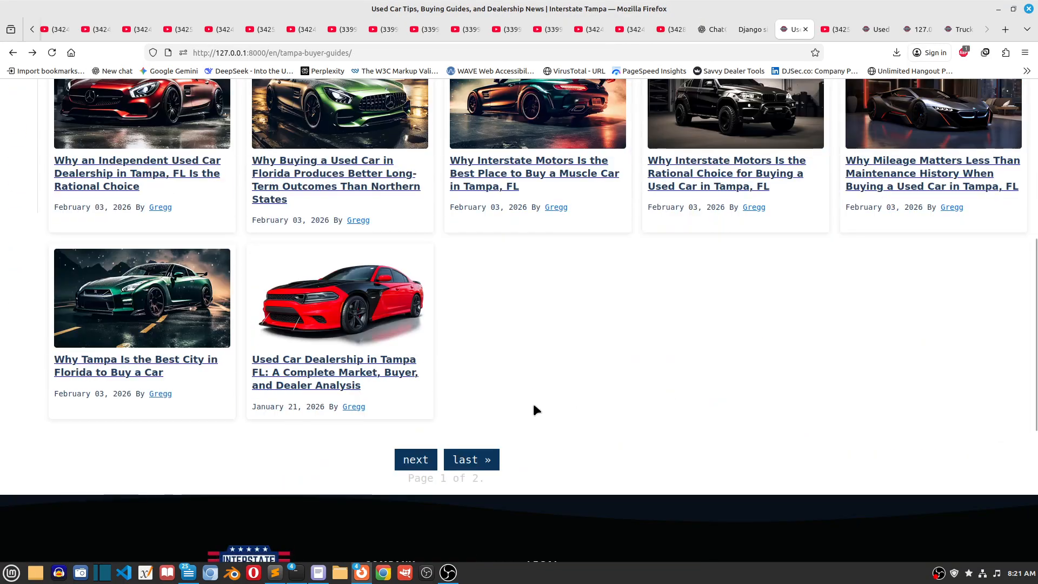
click(415, 458)
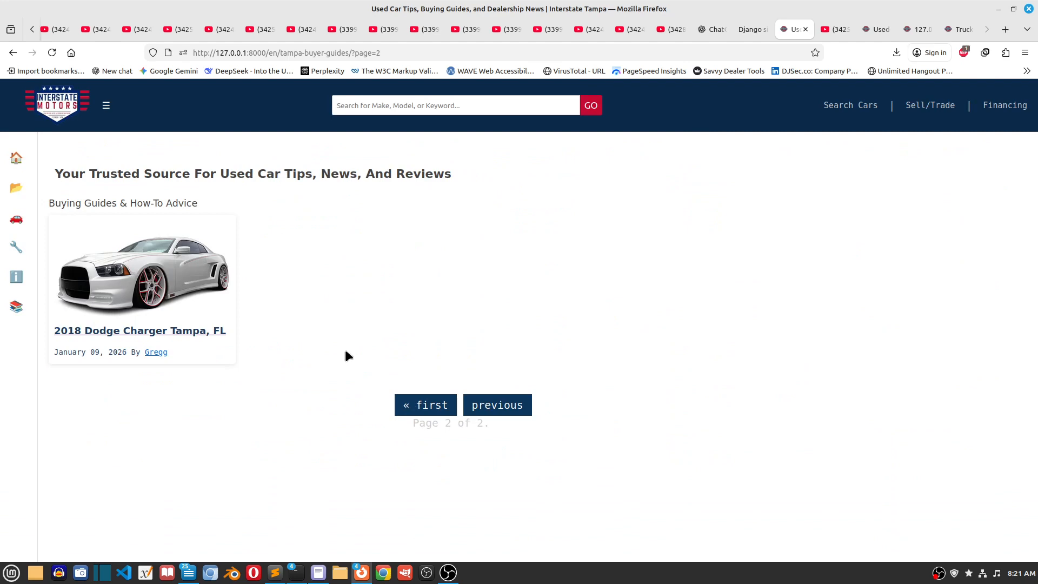
Step: Open the 2018 Dodge Charger article and view its "2018 Dodge Charger for Sale in Tampa, FL" link in a separate tab
click(157, 281)
scroll(372, 393, down, 20)
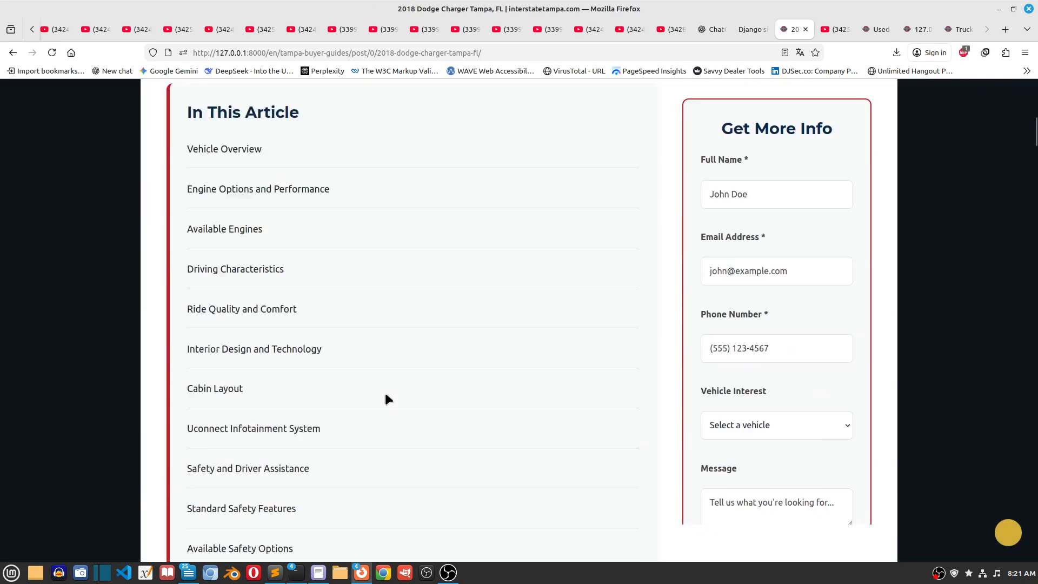
scroll(386, 399, down, 3)
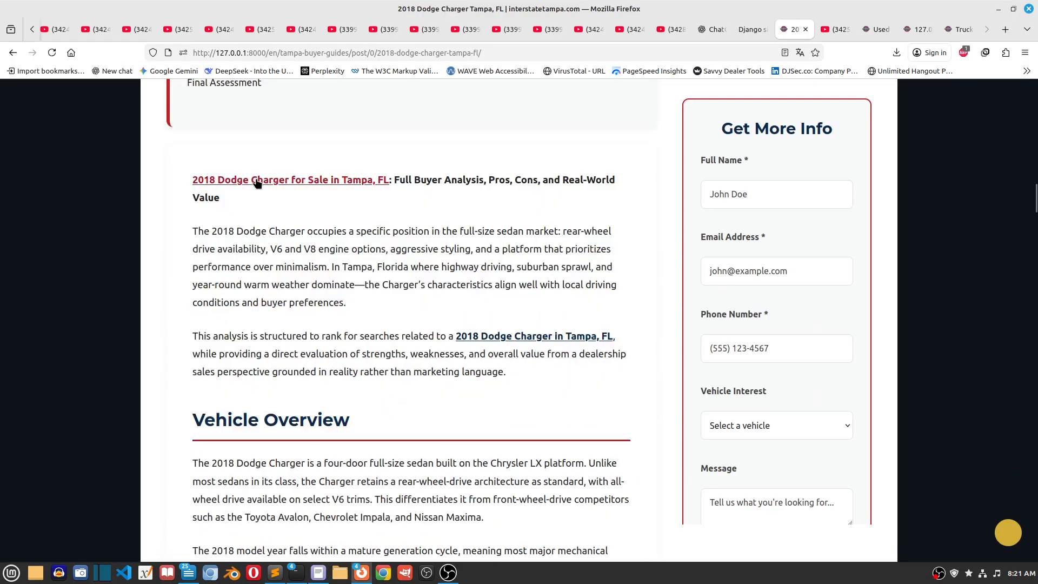
middle_click(255, 180)
click(833, 29)
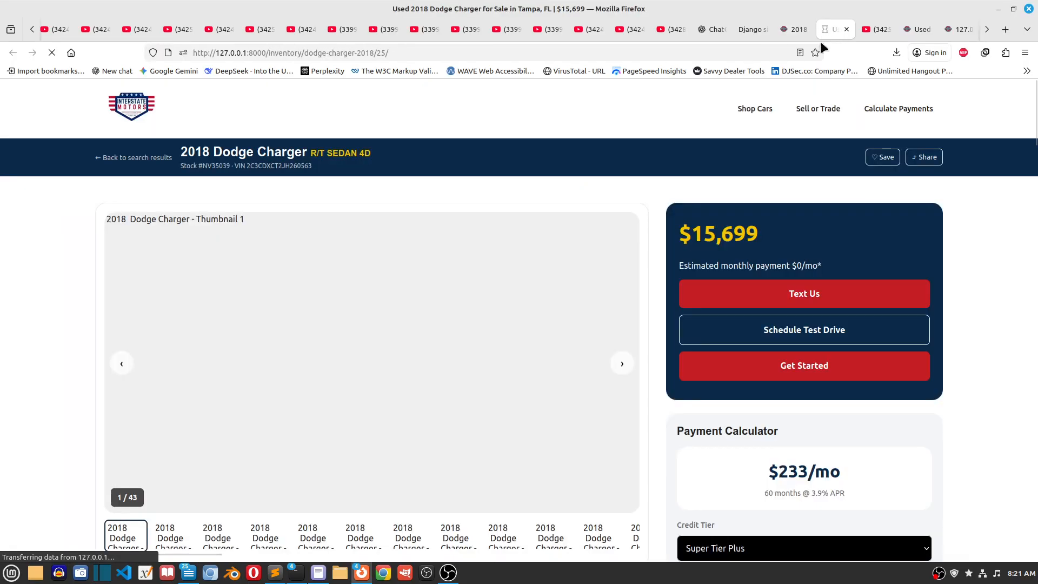
Step: Examine the 2018 Dodge Charger listing's description, payment calculator and performance specifications
scroll(1014, 385, down, 5)
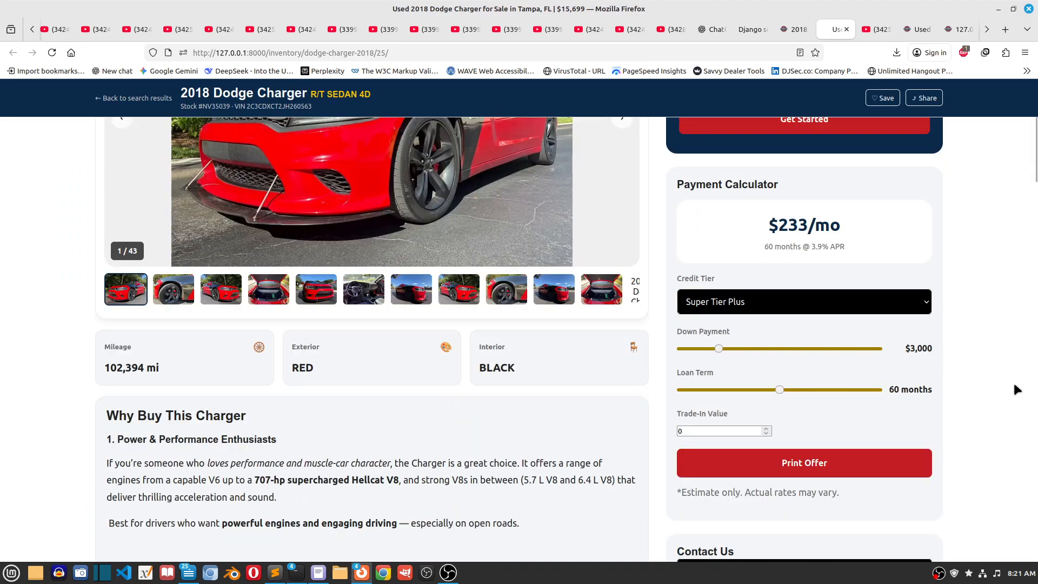
scroll(1014, 388, down, 3)
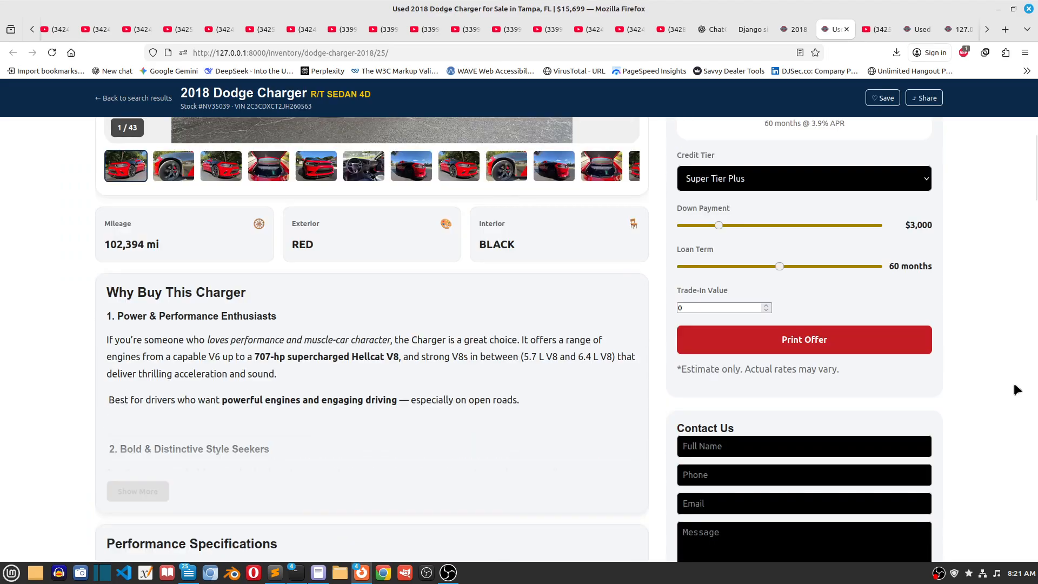
drag(313, 295, 370, 304)
scroll(481, 407, down, 9)
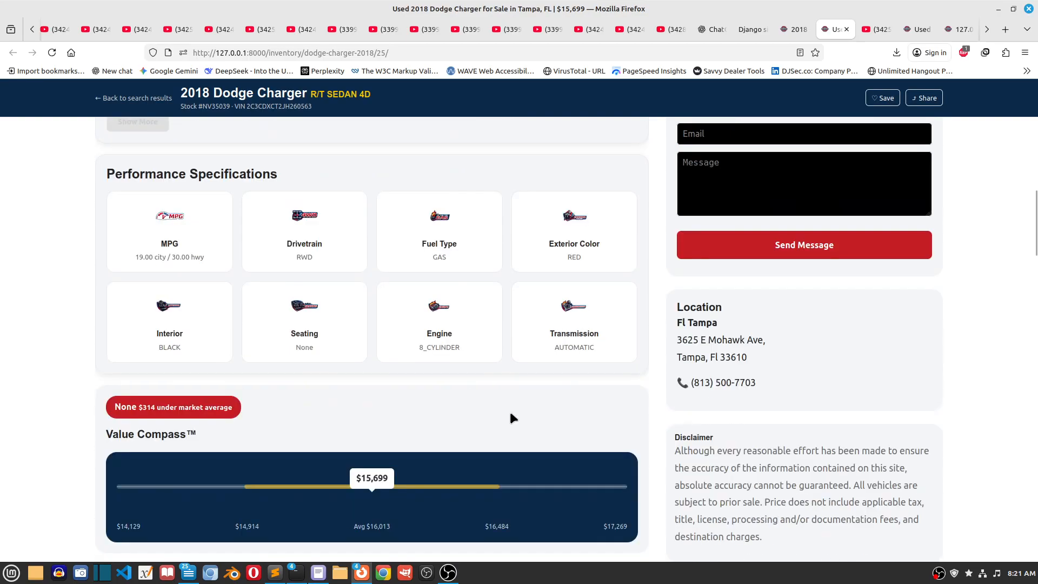
scroll(980, 403, up, 5)
scroll(982, 407, up, 6)
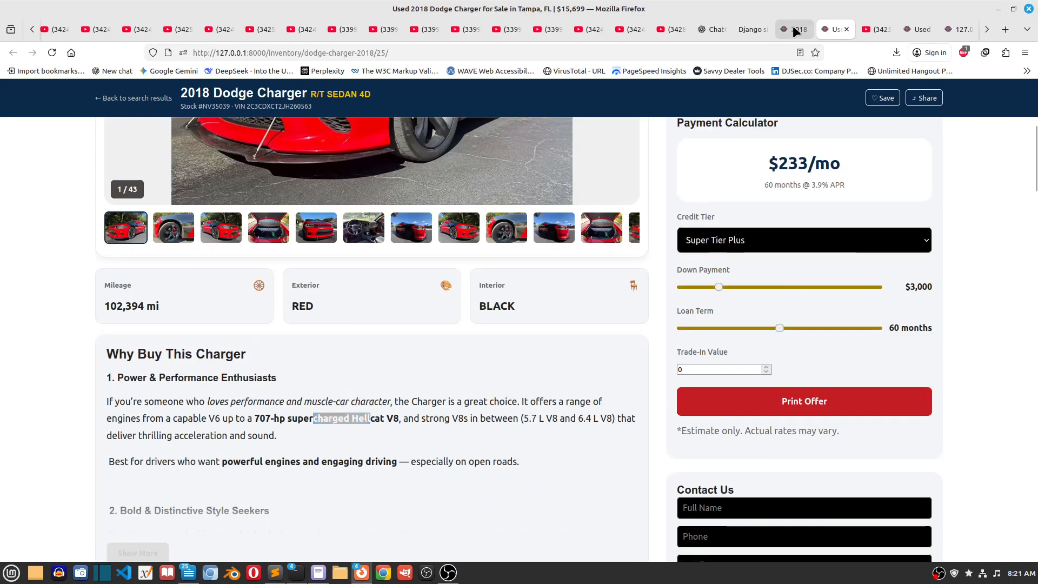
Step: Return to the Charger article, follow its "2018 Dodge Charger in Tampa, FL" link, and examine the linked inventory page
click(792, 29)
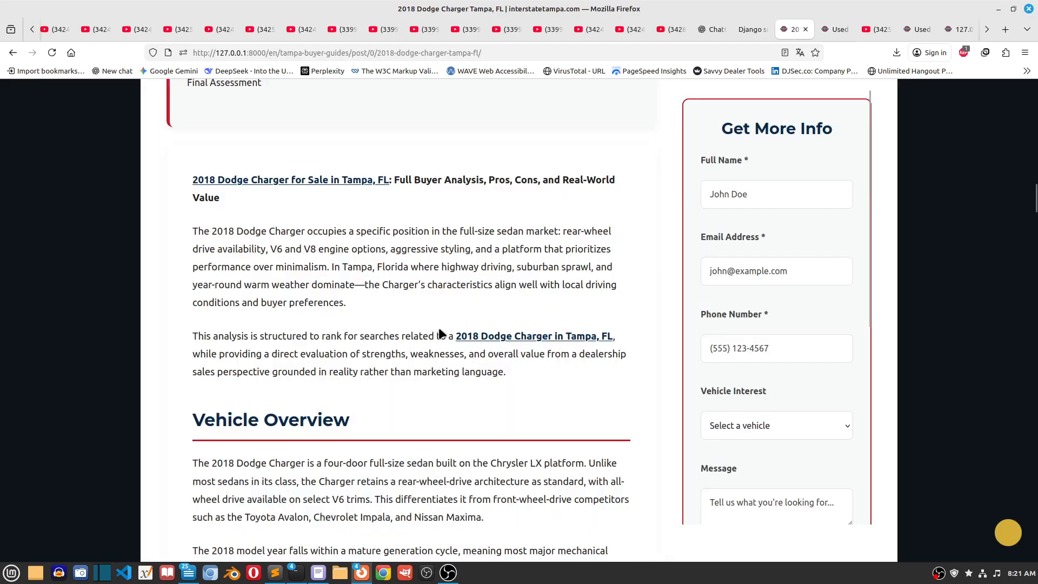
click(483, 339)
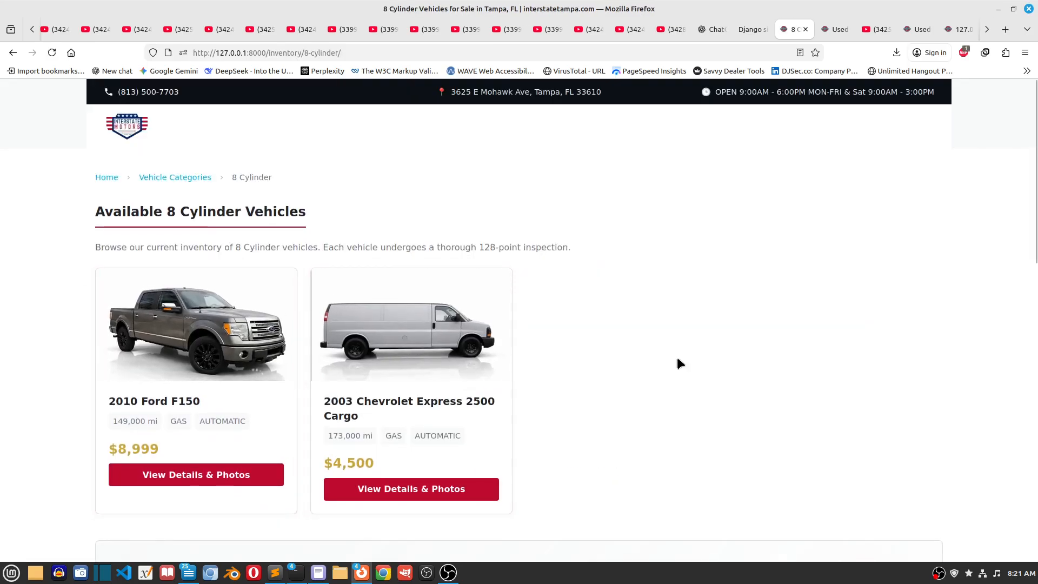
scroll(678, 359, down, 4)
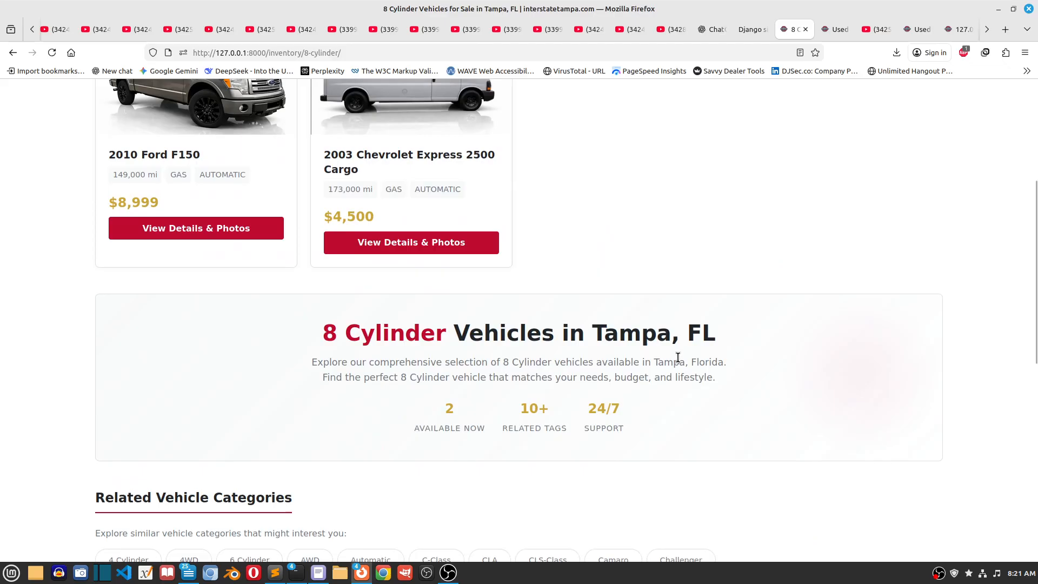
scroll(677, 359, up, 4)
Step: Open the Vehicle Categories page and look through the available vehicle categories
click(183, 184)
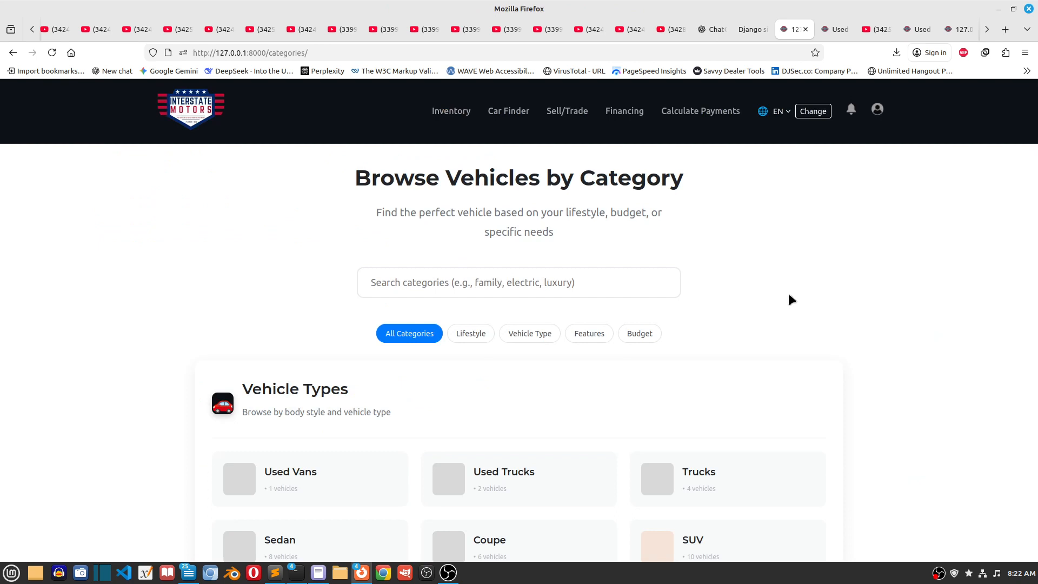
scroll(791, 299, down, 10)
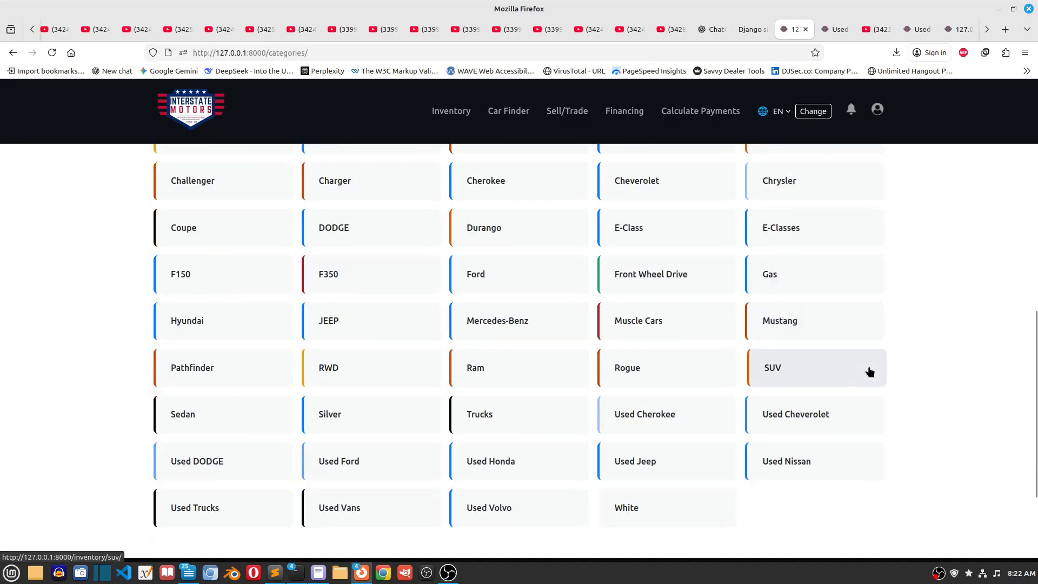
Step: Look over the full list on the Browse Vehicles by Category page, from its last entries back to the page heading
scroll(876, 377, down, 3)
scroll(887, 383, up, 9)
scroll(890, 383, down, 4)
scroll(890, 383, up, 8)
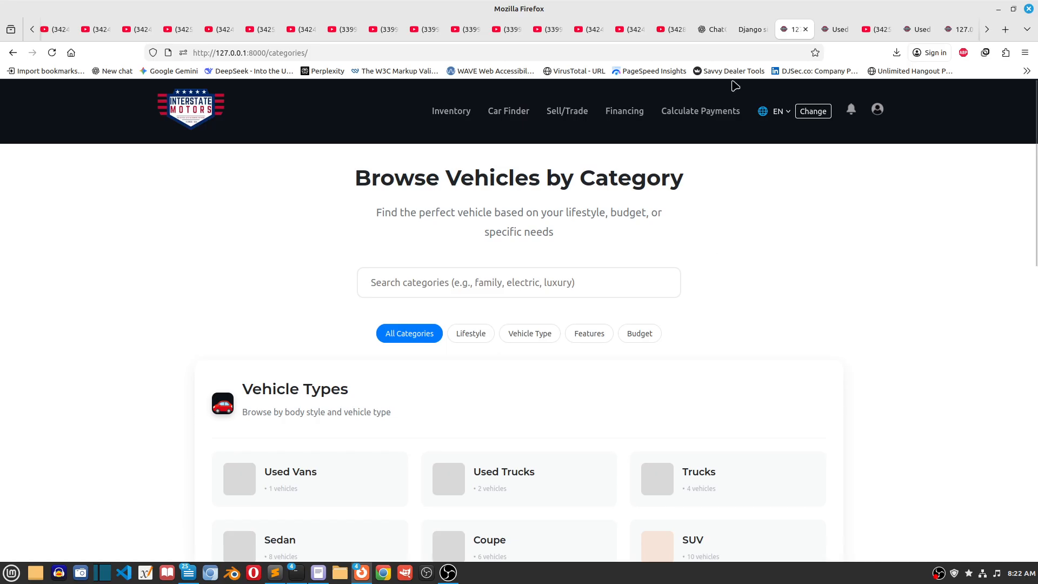
Step: Return to the unsaved Django admin blog post, set its status to Published and update the publish time to now
click(741, 30)
click(644, 282)
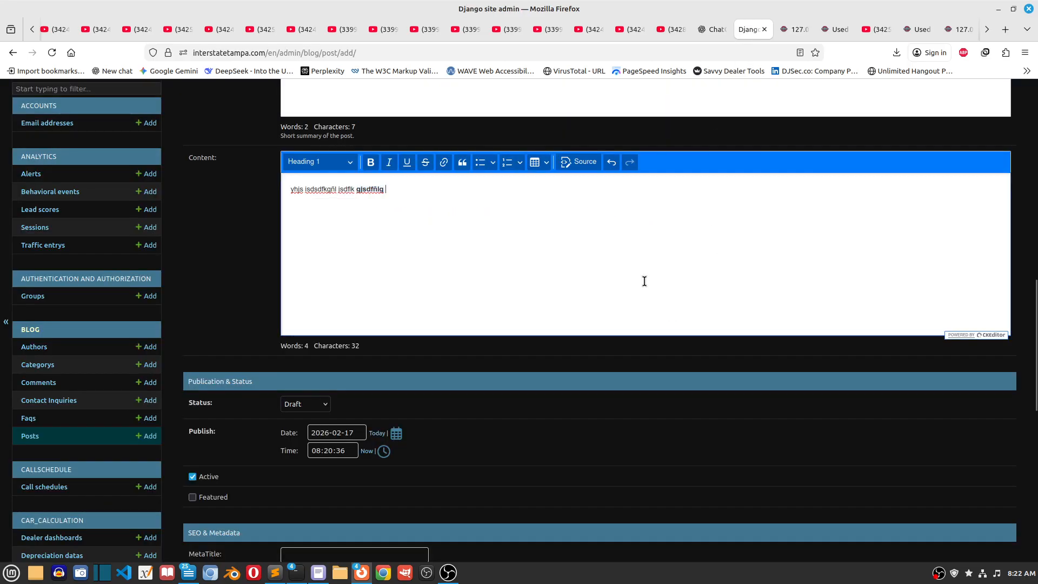
scroll(593, 319, down, 3)
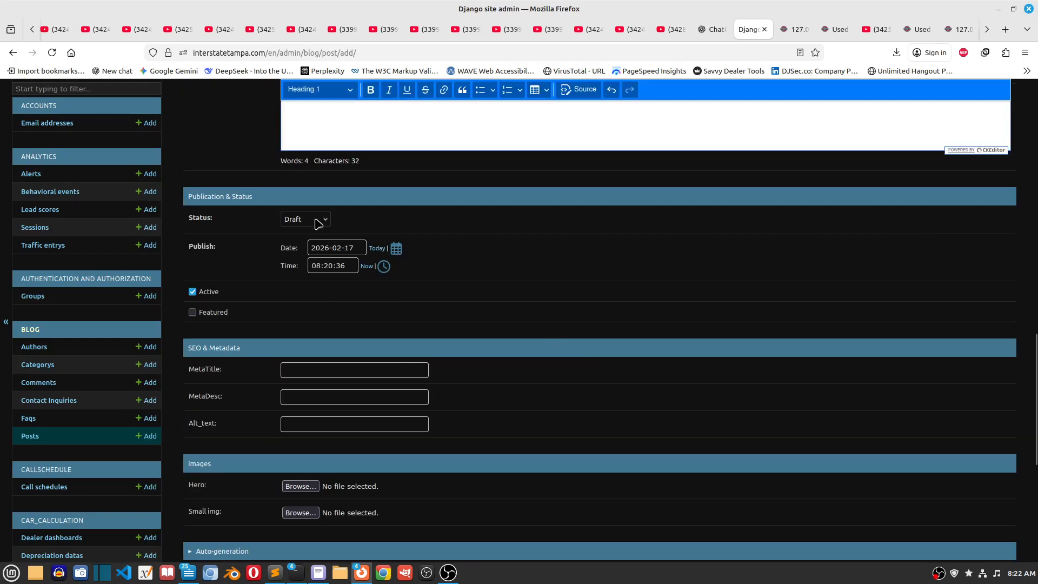
click(315, 222)
click(302, 260)
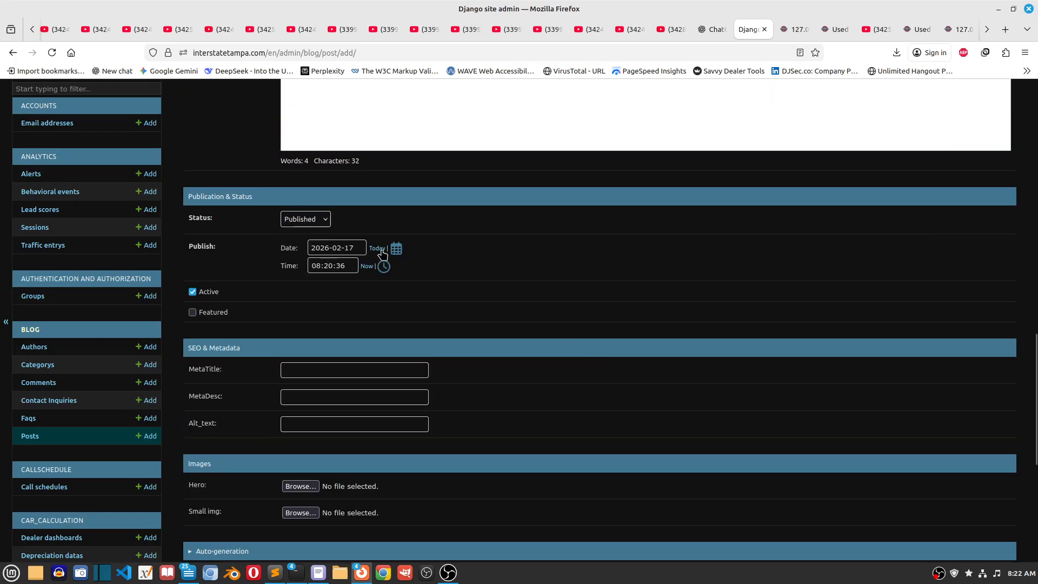
click(367, 266)
scroll(660, 289, down, 2)
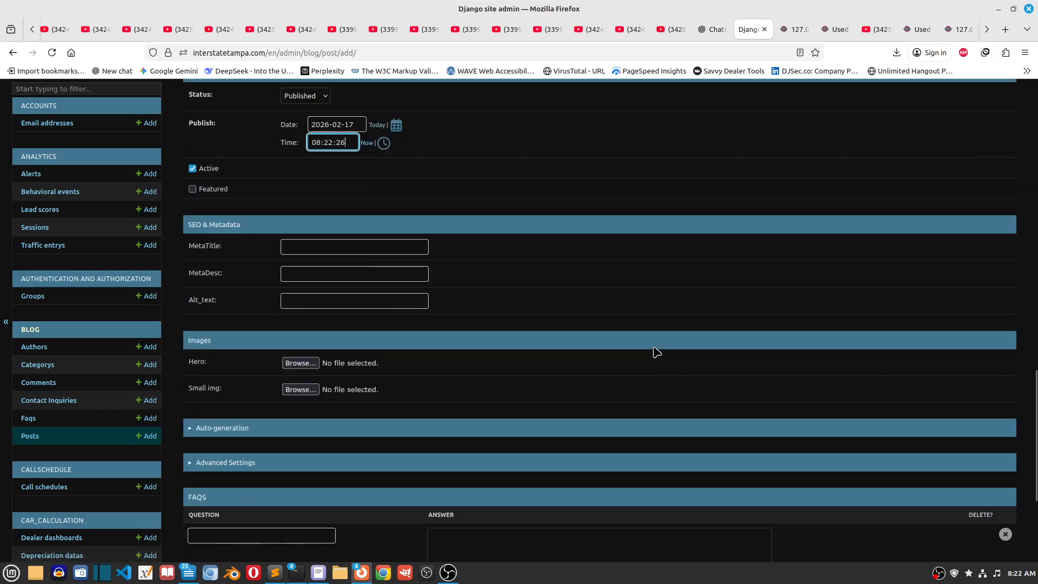
click(300, 362)
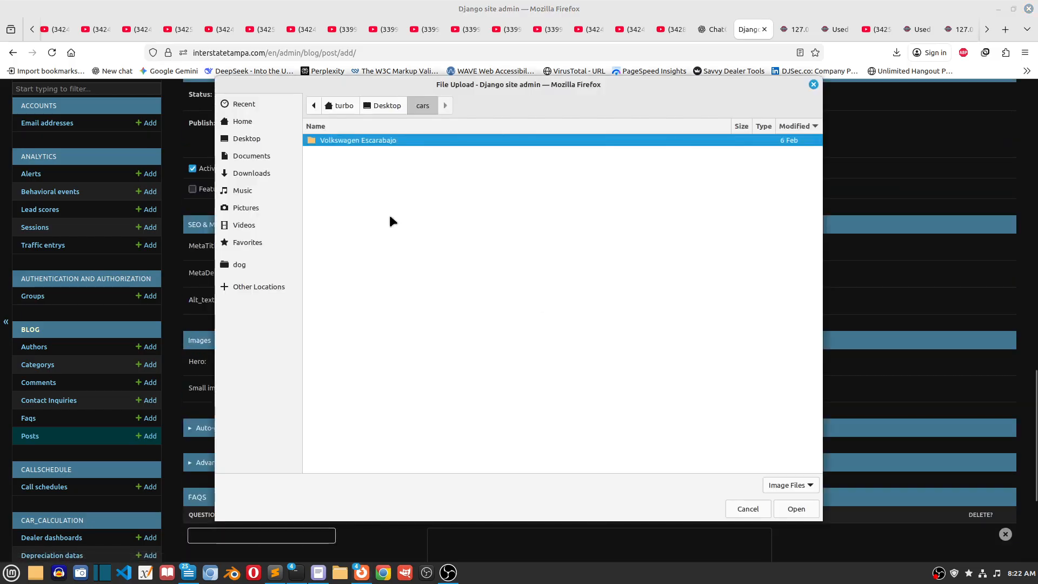
double_click(385, 141)
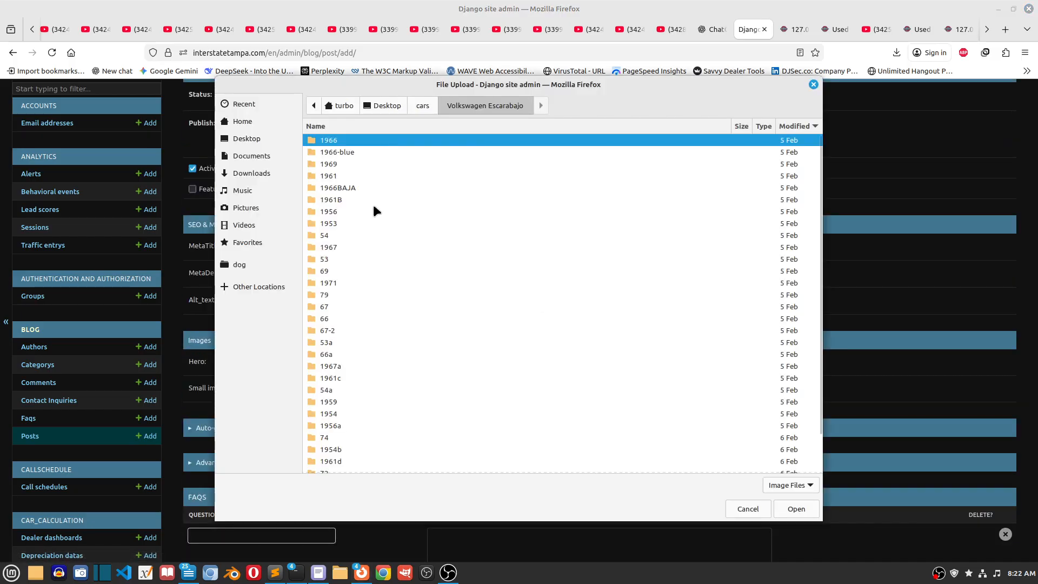
double_click(353, 142)
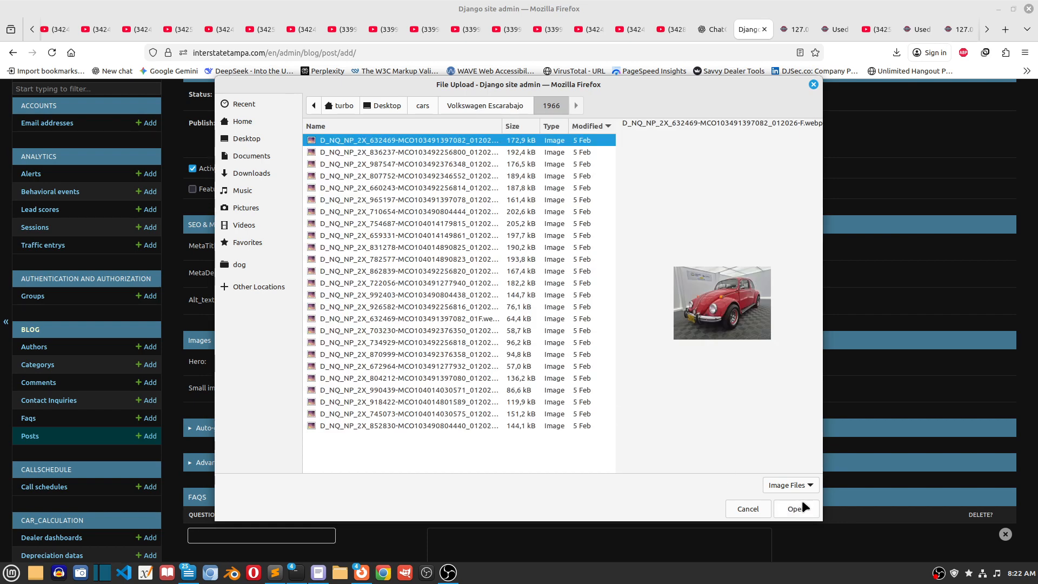
click(799, 511)
scroll(407, 387, down, 3)
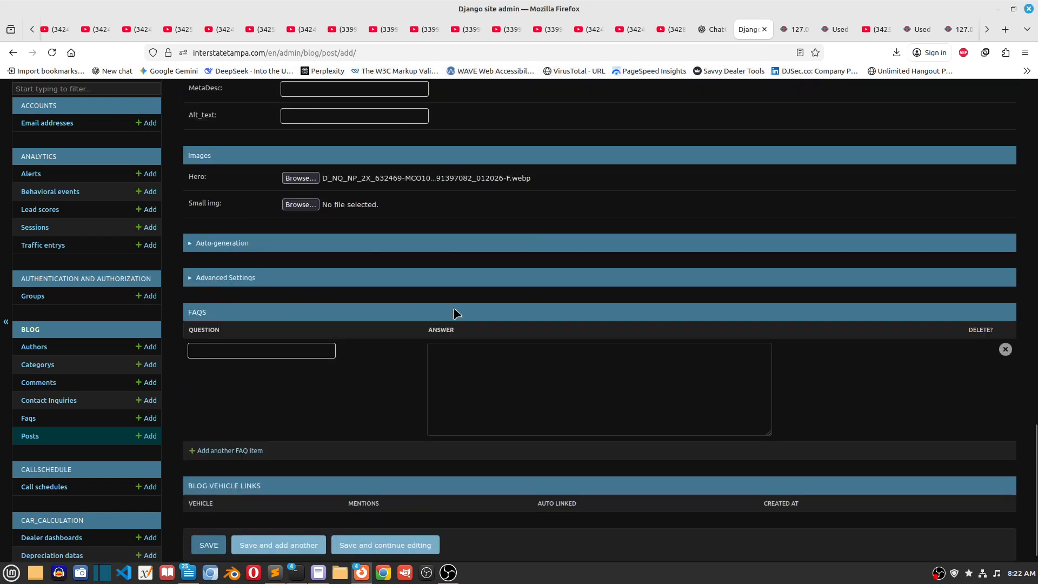
click(311, 210)
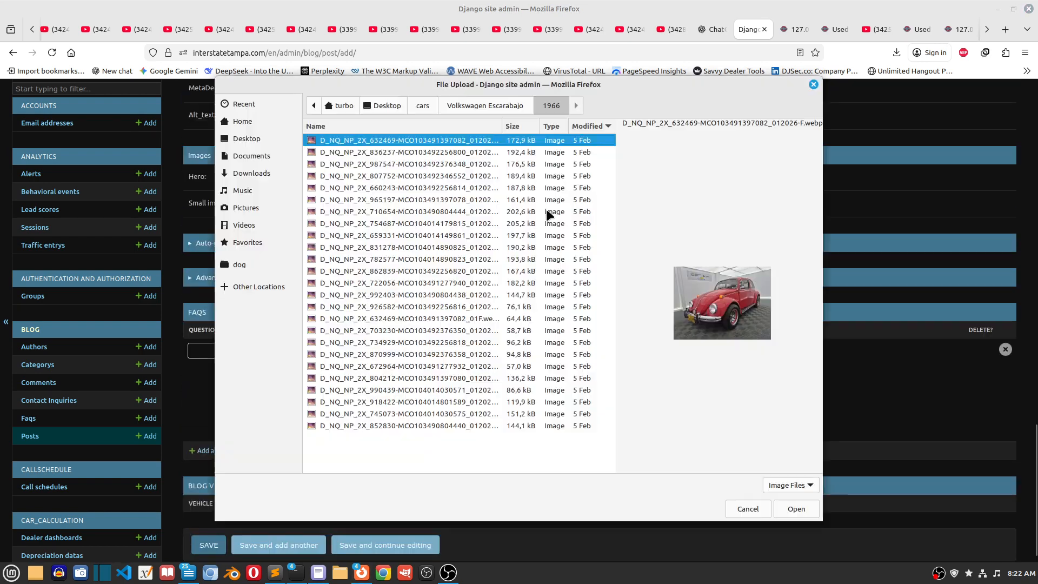
click(798, 510)
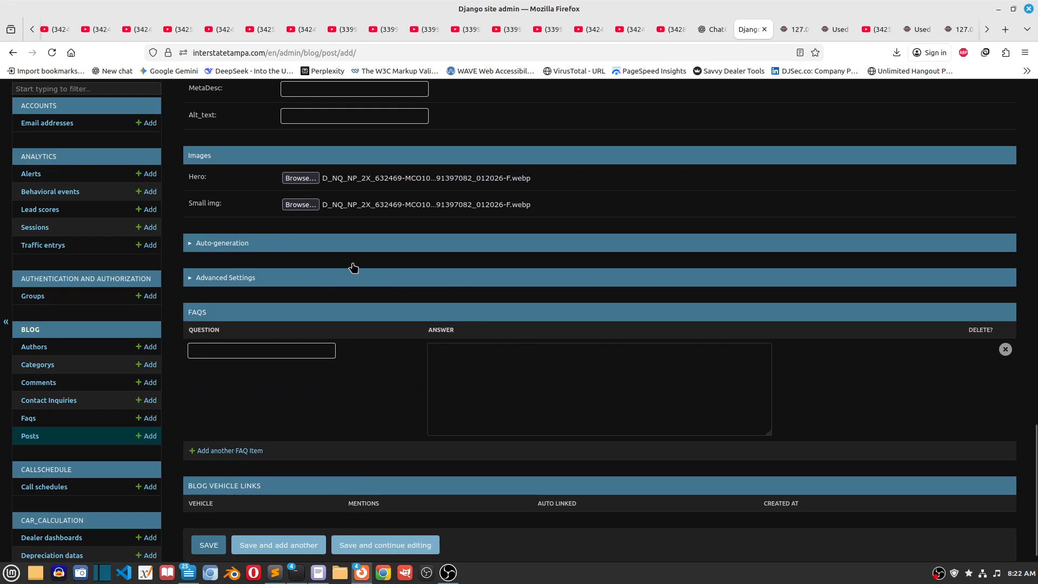
Step: Enable both Auto generate overview and Auto generate faq in the post's Auto-generation settings
click(332, 249)
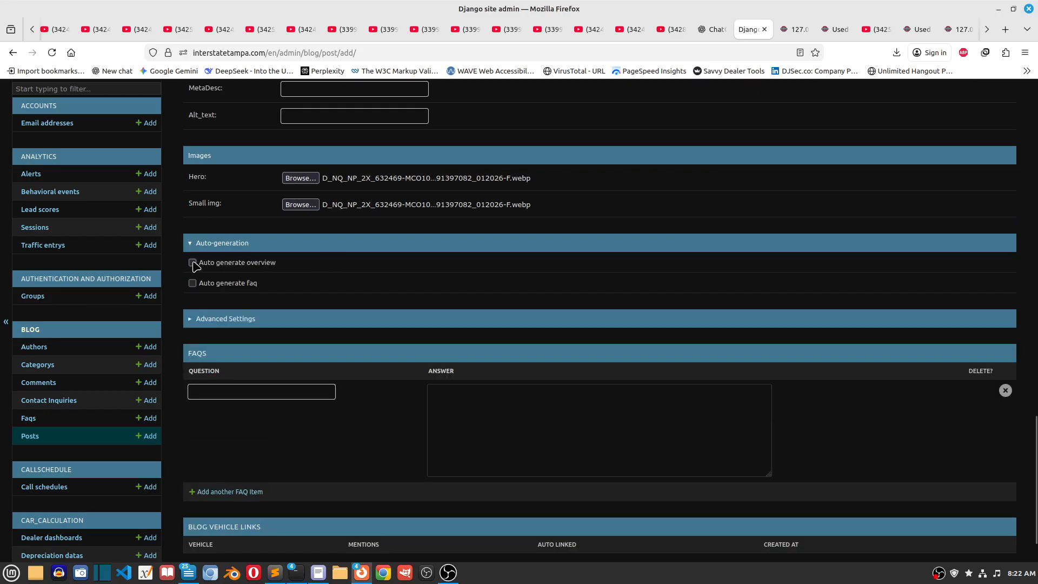
click(192, 284)
scroll(659, 340, up, 15)
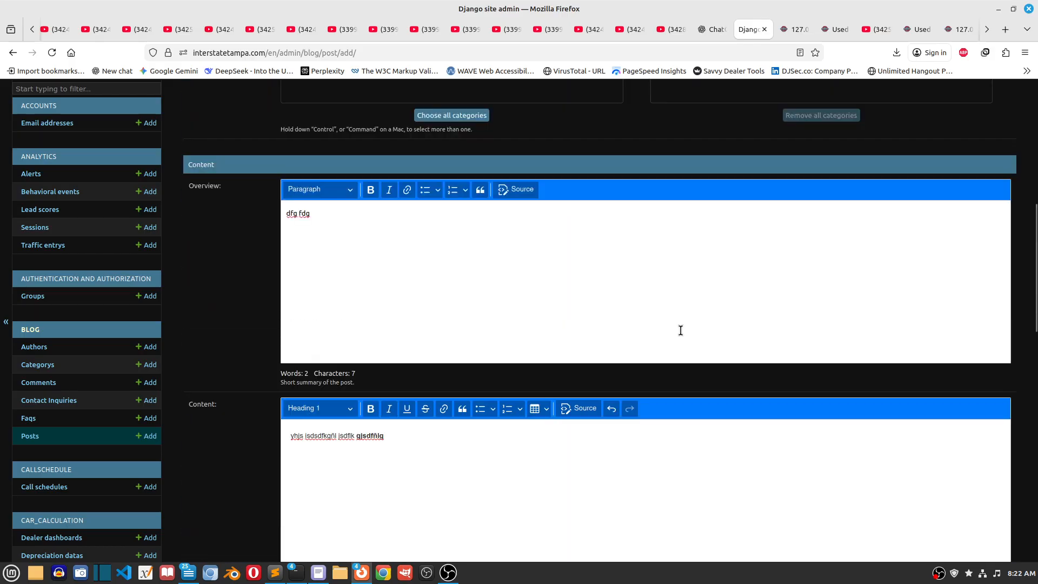
scroll(681, 331, down, 15)
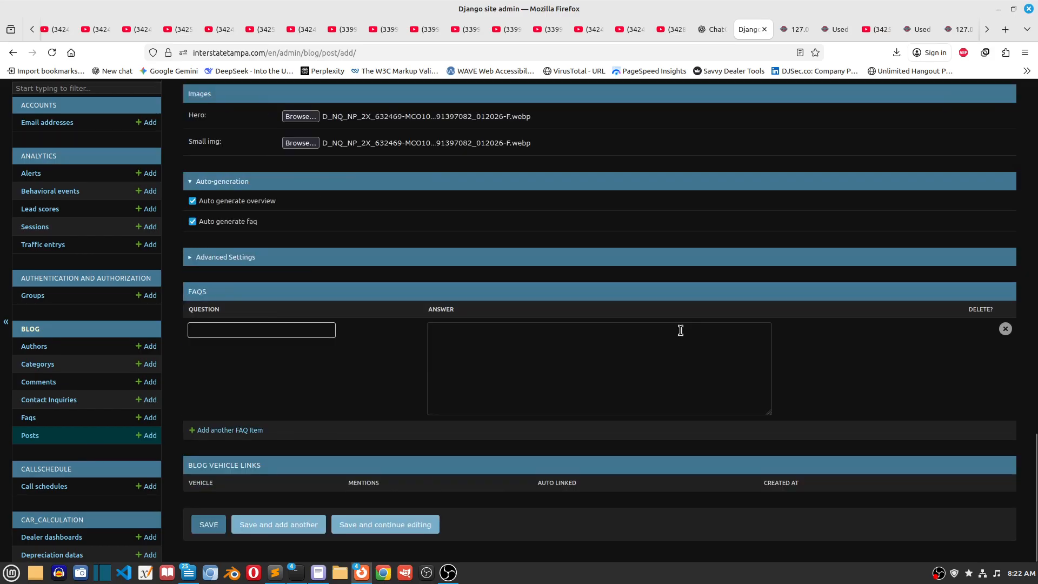
Step: In the post's Advanced Settings, choose "2018 Dodge Charger Tampa, FL" as the previous post and enable the table of contents
click(236, 260)
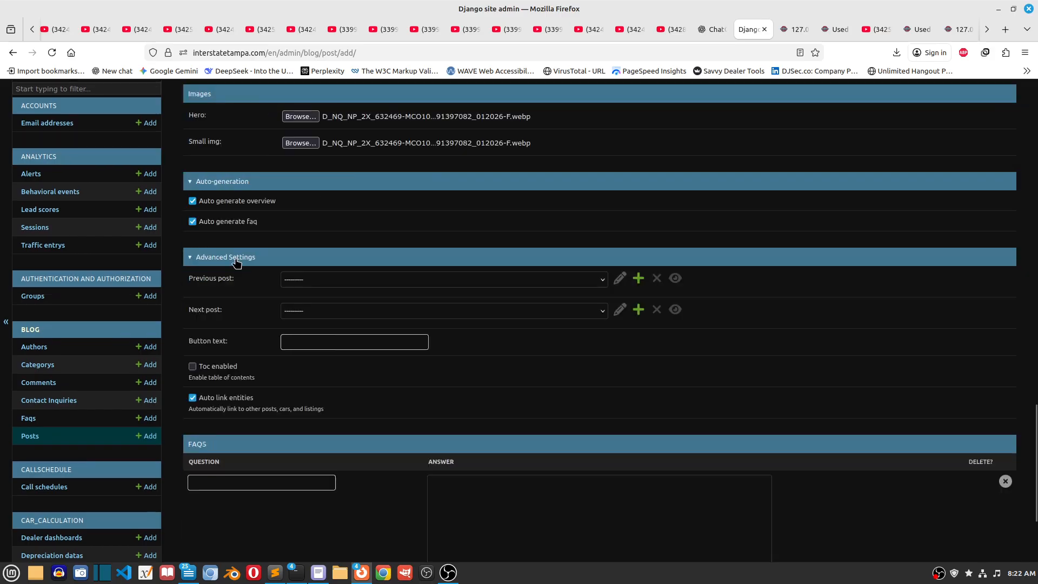
click(409, 279)
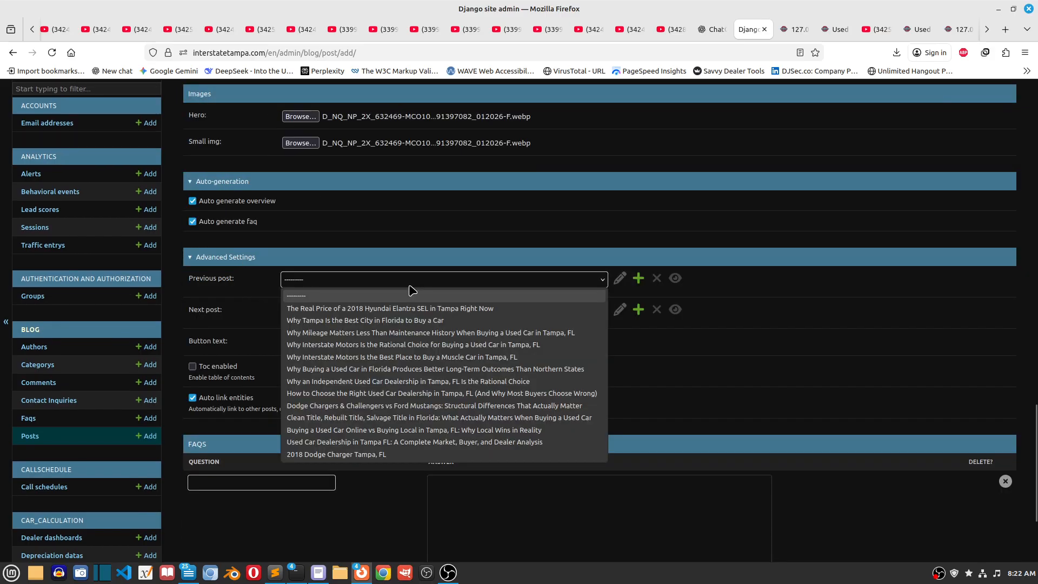
click(368, 424)
click(377, 312)
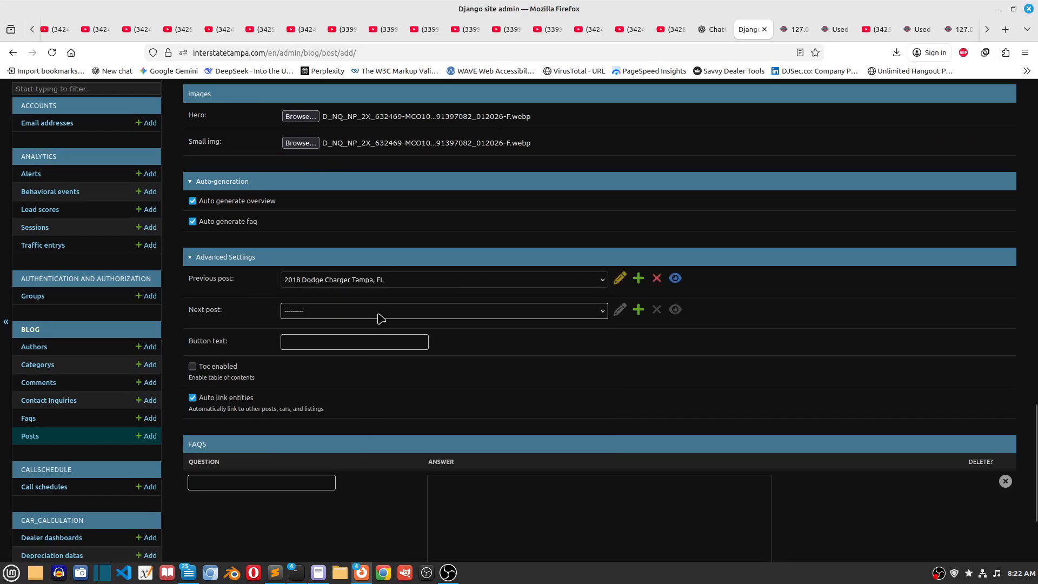
click(813, 395)
click(193, 369)
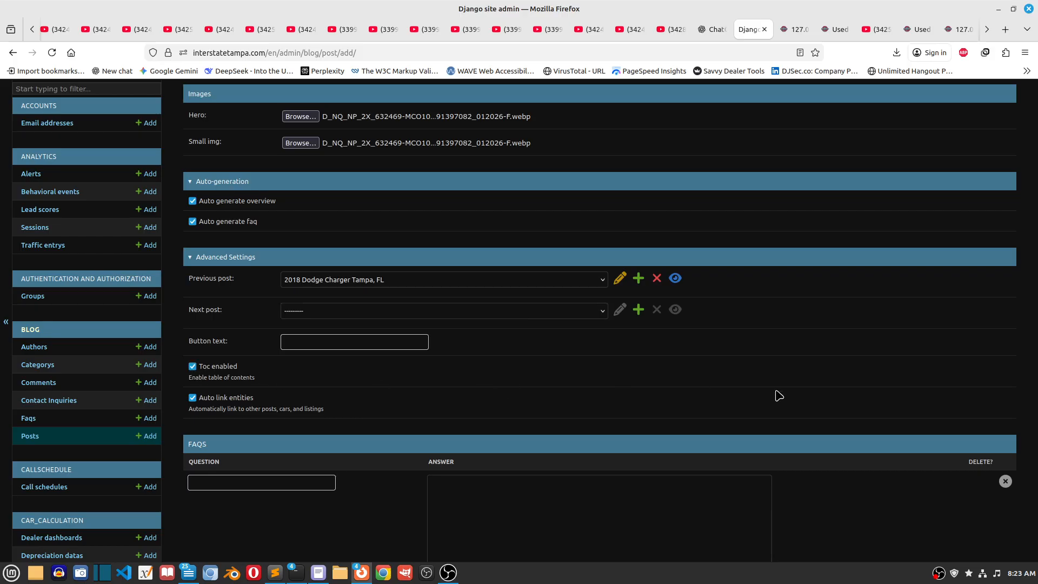
Step: Fill in the first FAQ item with the question "gdf" and the answer "dfg"
scroll(778, 396, down, 3)
click(267, 332)
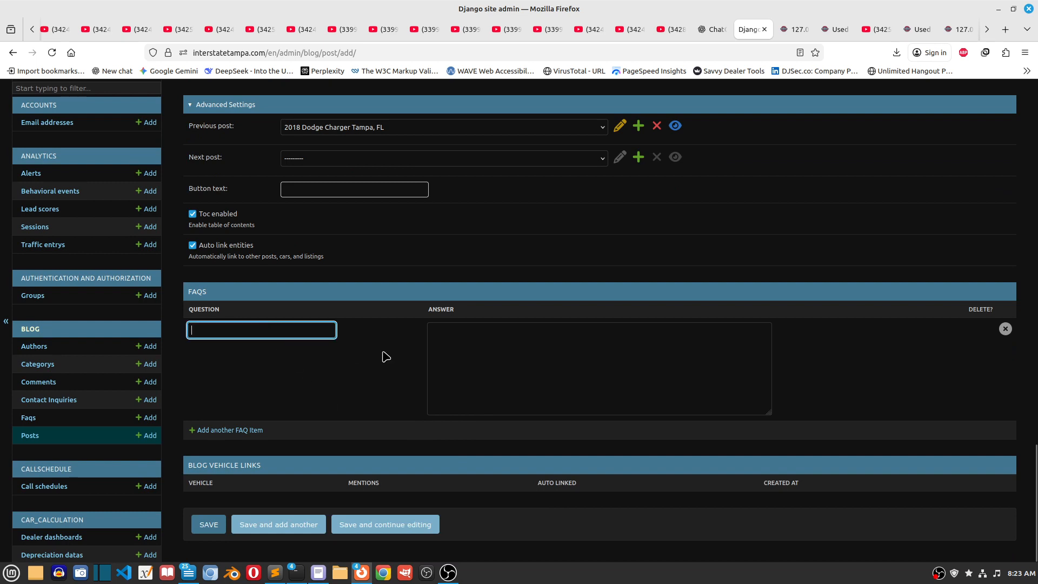
text(gdf)
click(539, 358)
text(dfg)
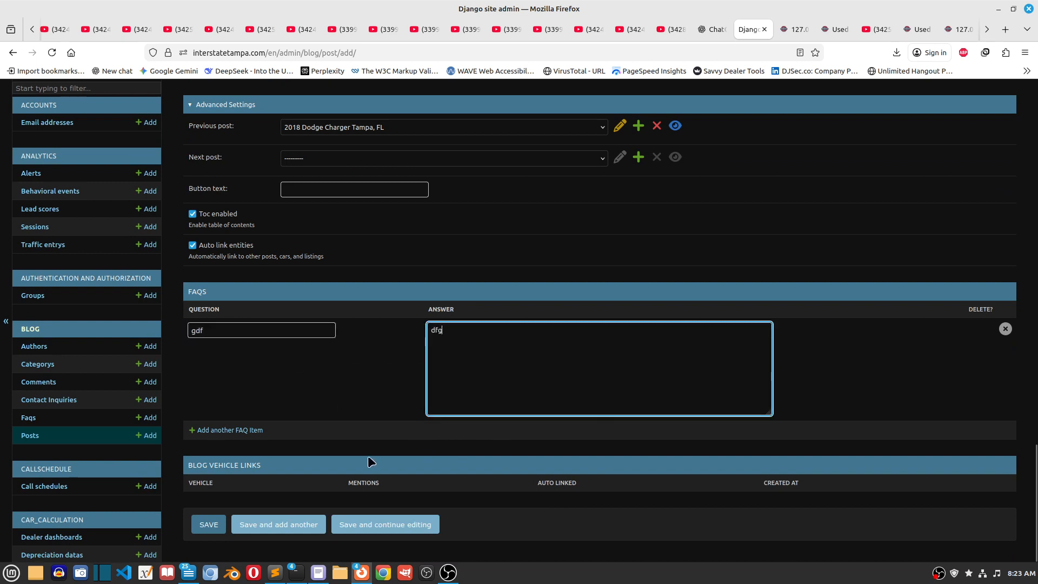
Step: Add another FAQ item with the question "dfgdf" and the answer "dfg"
click(237, 431)
click(259, 433)
text(dfgdf)
click(540, 461)
text(dfg)
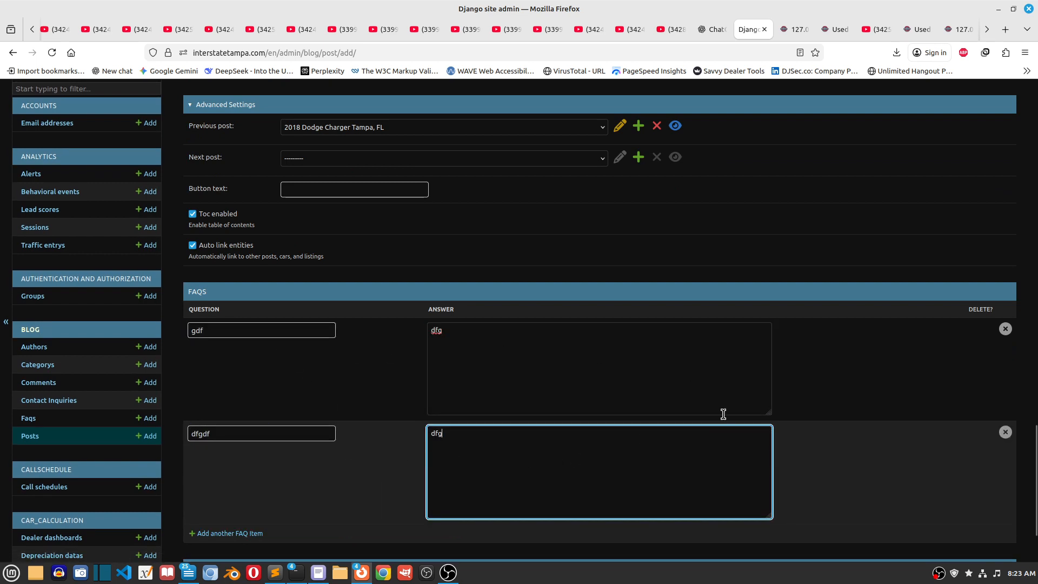
Step: Examine the Blog Vehicle Links section and review the completed post form, from its FAQs up to Basic Information and back down
scroll(708, 424, down, 3)
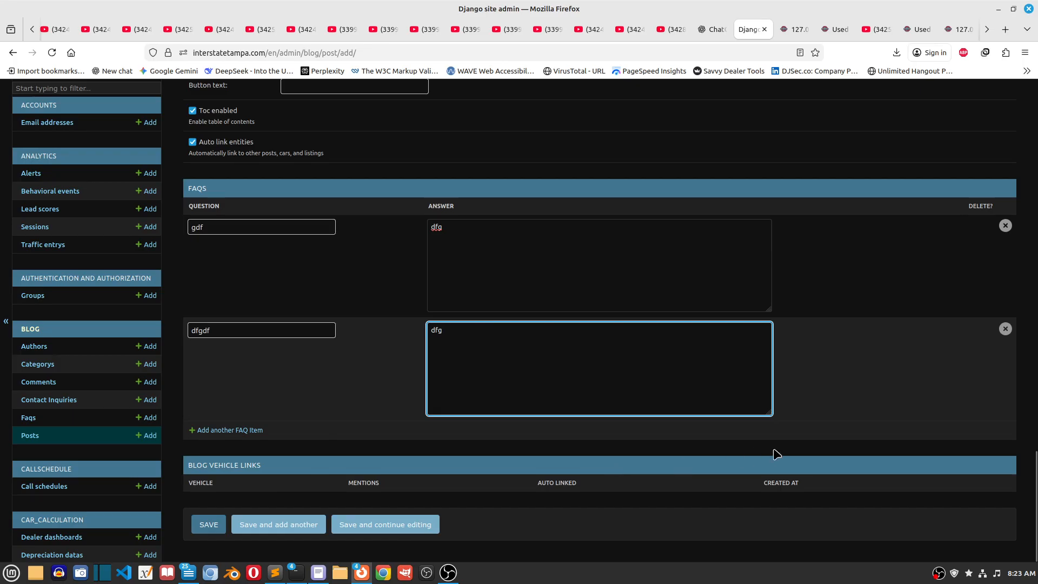
click(221, 469)
scroll(706, 387, up, 5)
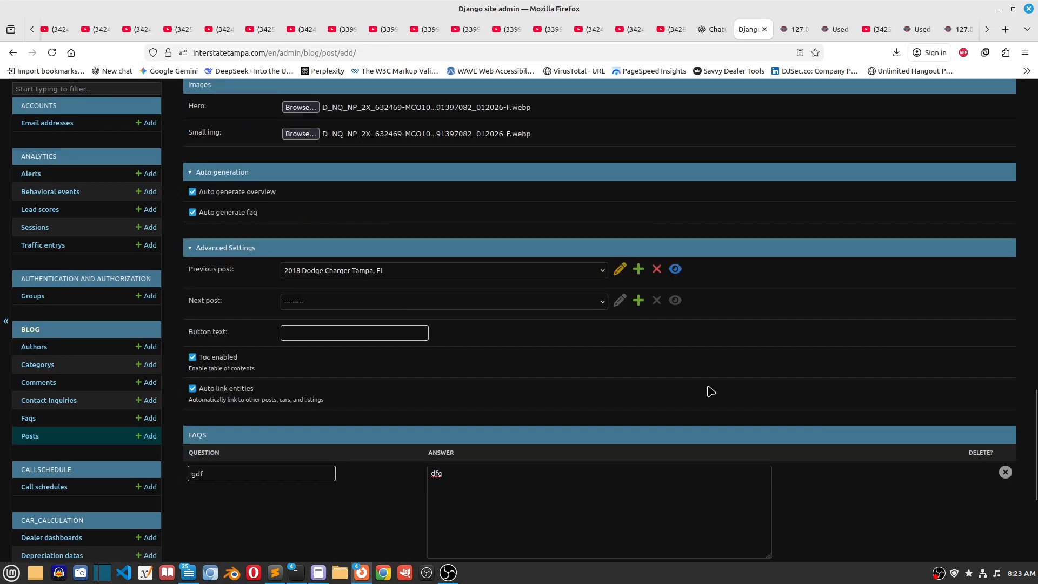
scroll(711, 390, up, 4)
scroll(710, 390, up, 3)
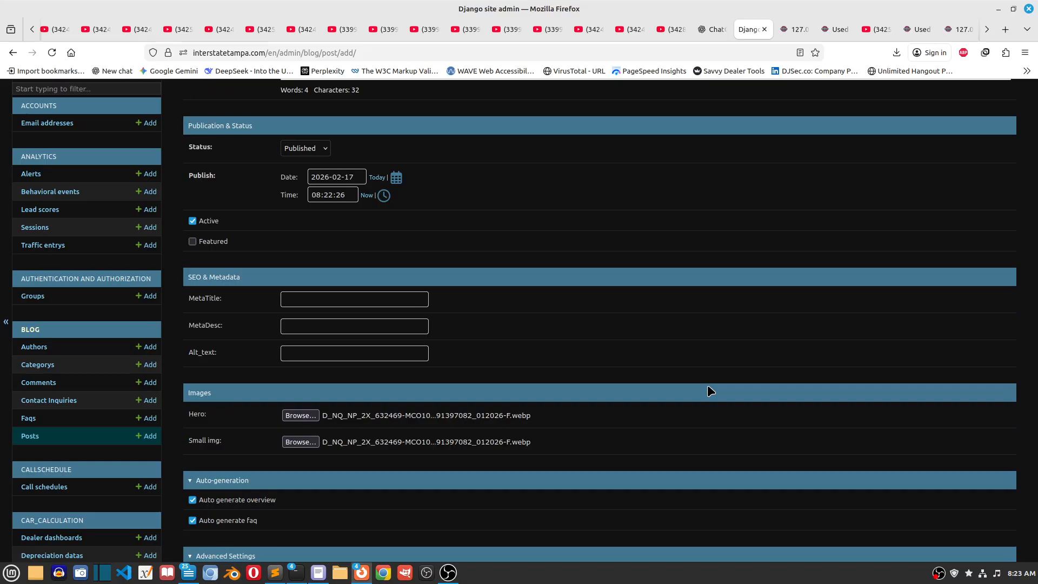
scroll(707, 384, up, 7)
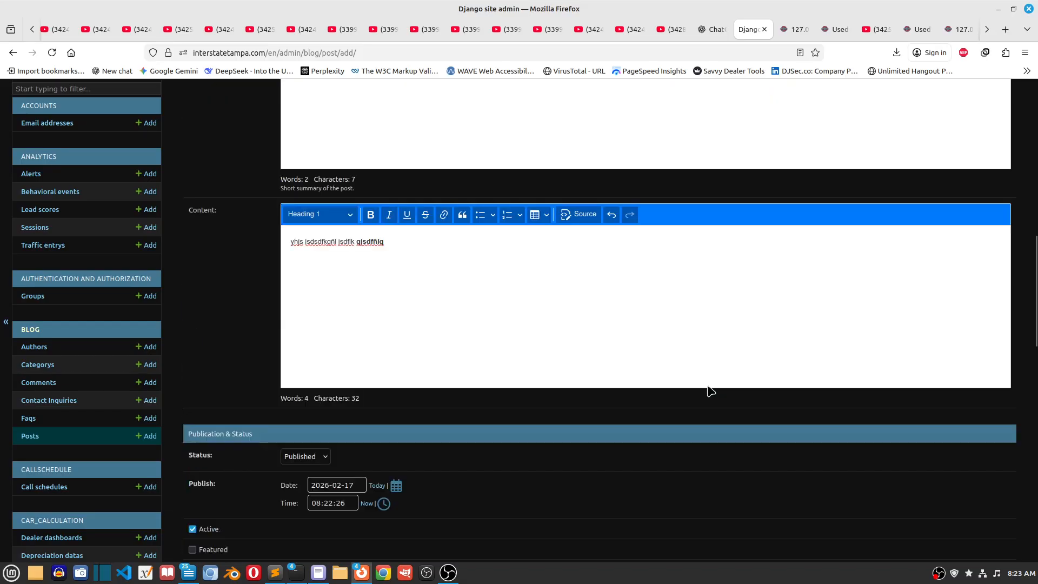
scroll(707, 385, up, 2)
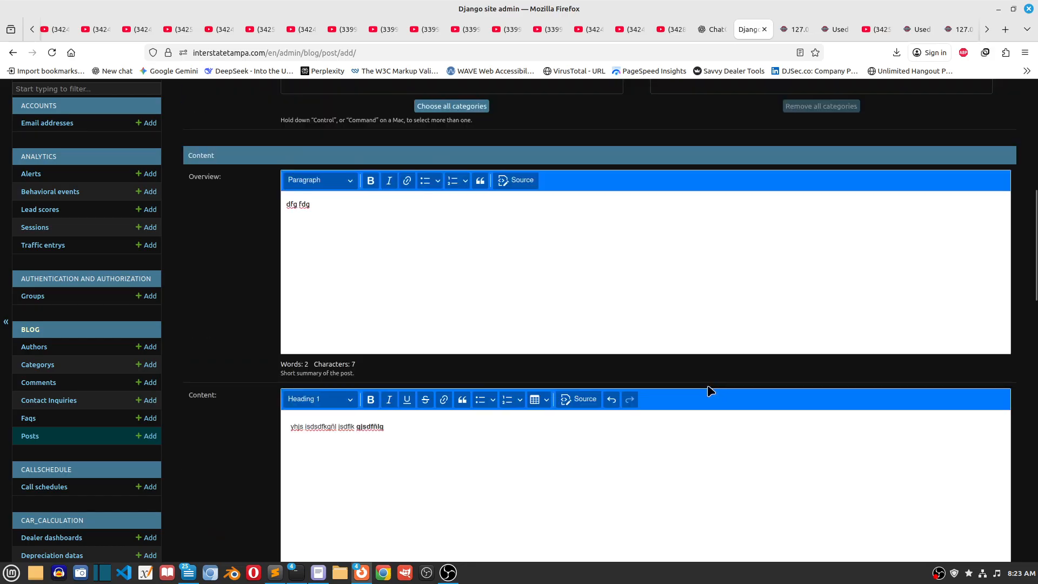
scroll(709, 387, up, 2)
scroll(707, 385, up, 5)
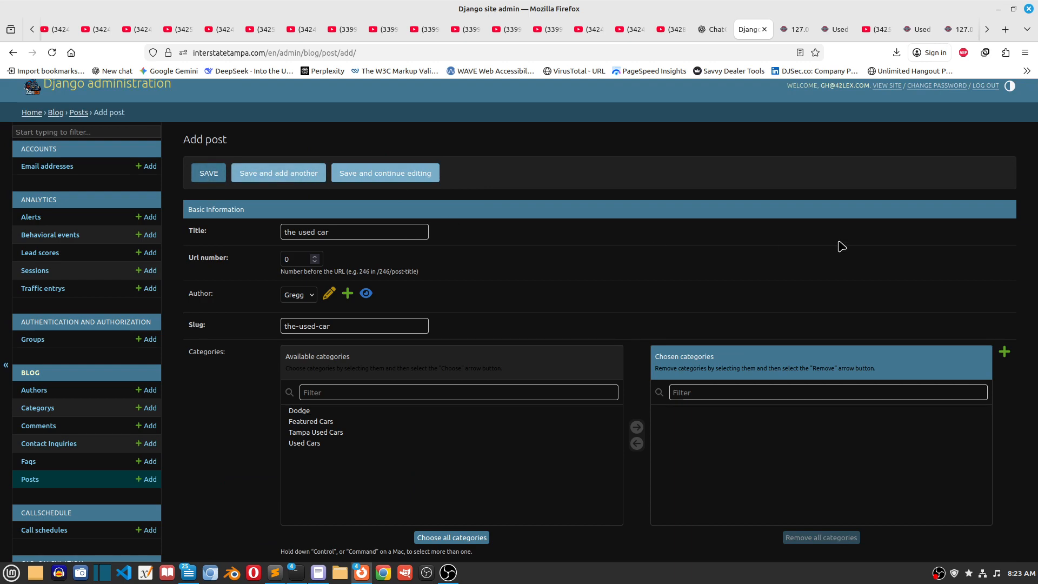
scroll(842, 247, down, 15)
scroll(838, 240, down, 8)
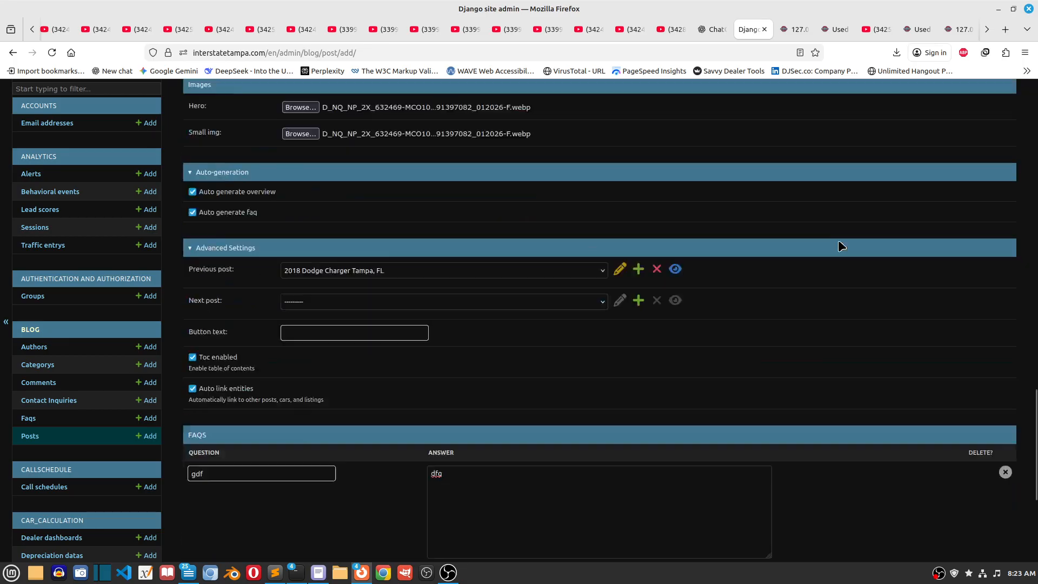